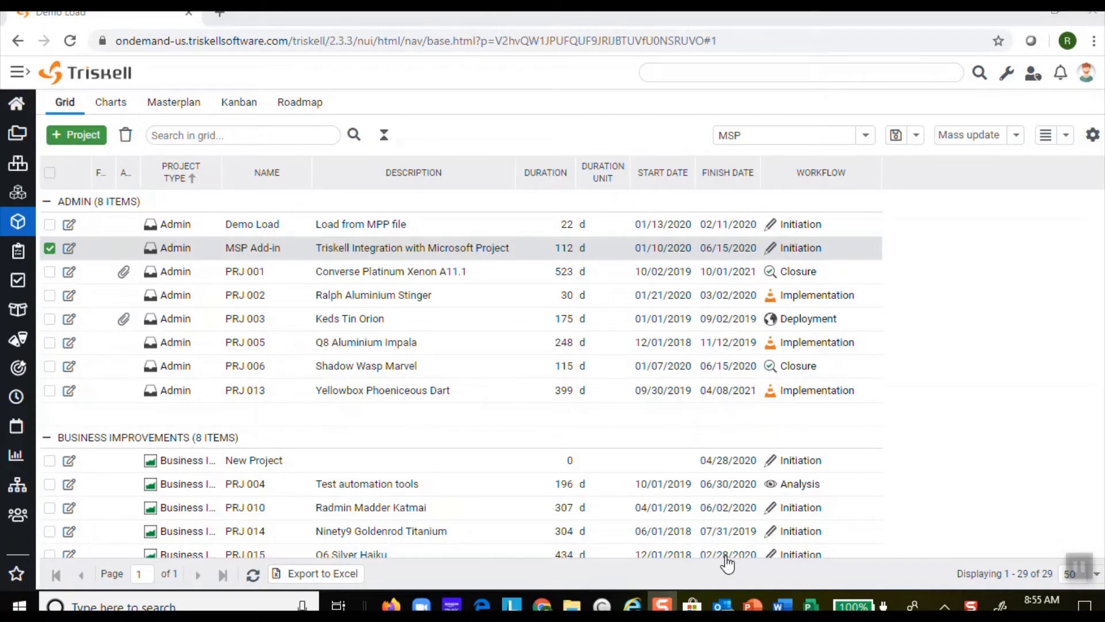
- Select the Demo Load row in the grid and open its single-task Gantt chart
left_click(289, 233)
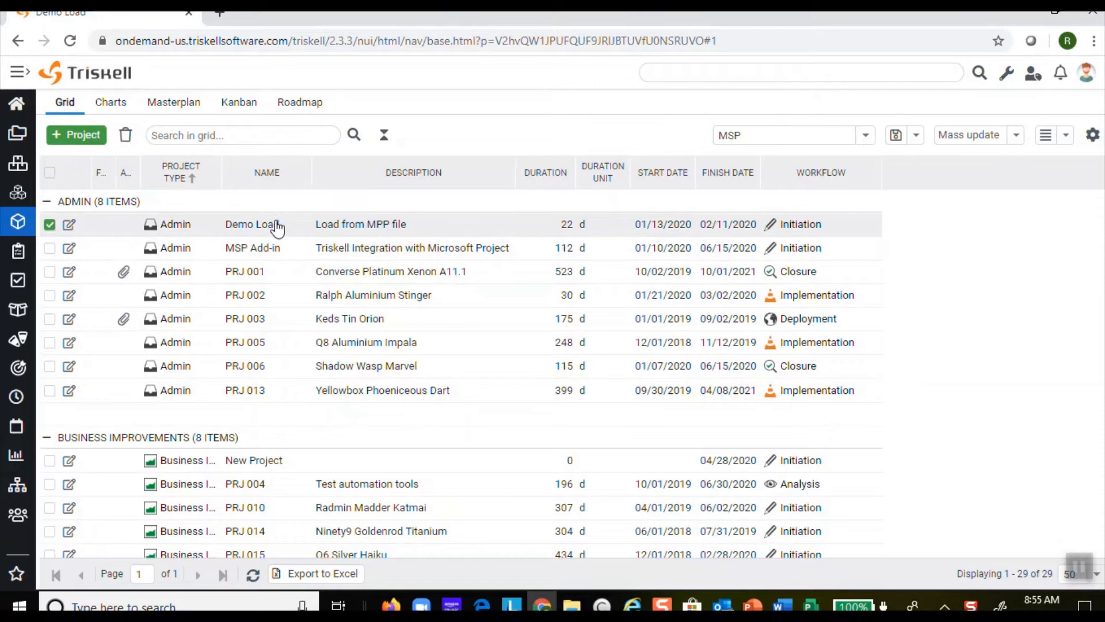
left_click(275, 225)
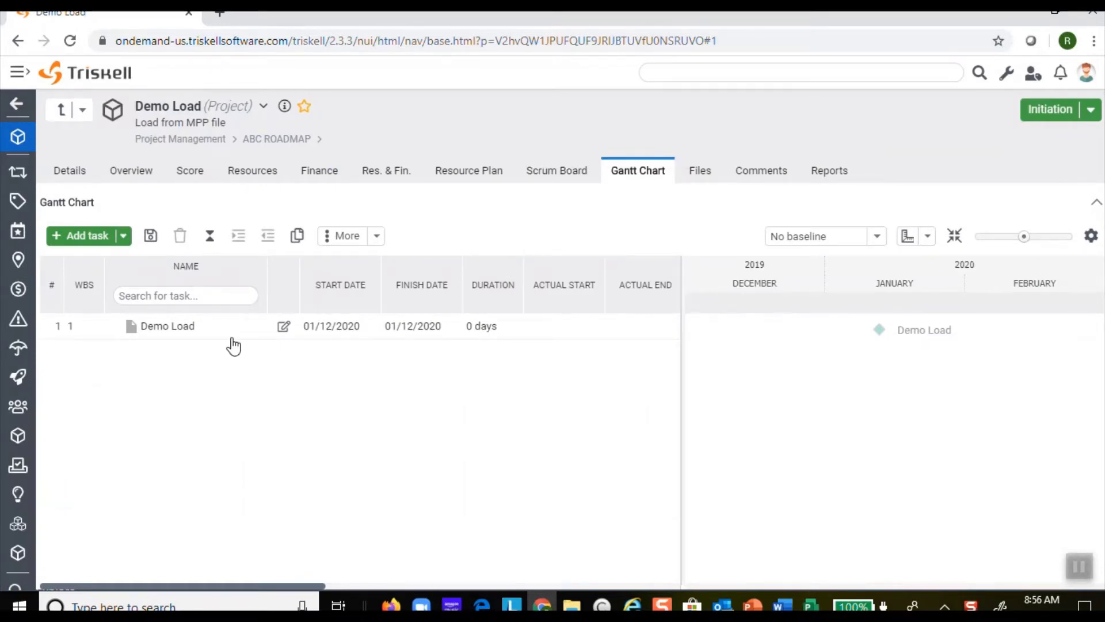
- Import tasks from Simple project plan.mpp into Demo Load, then return to the portfolio grid
left_click(376, 237)
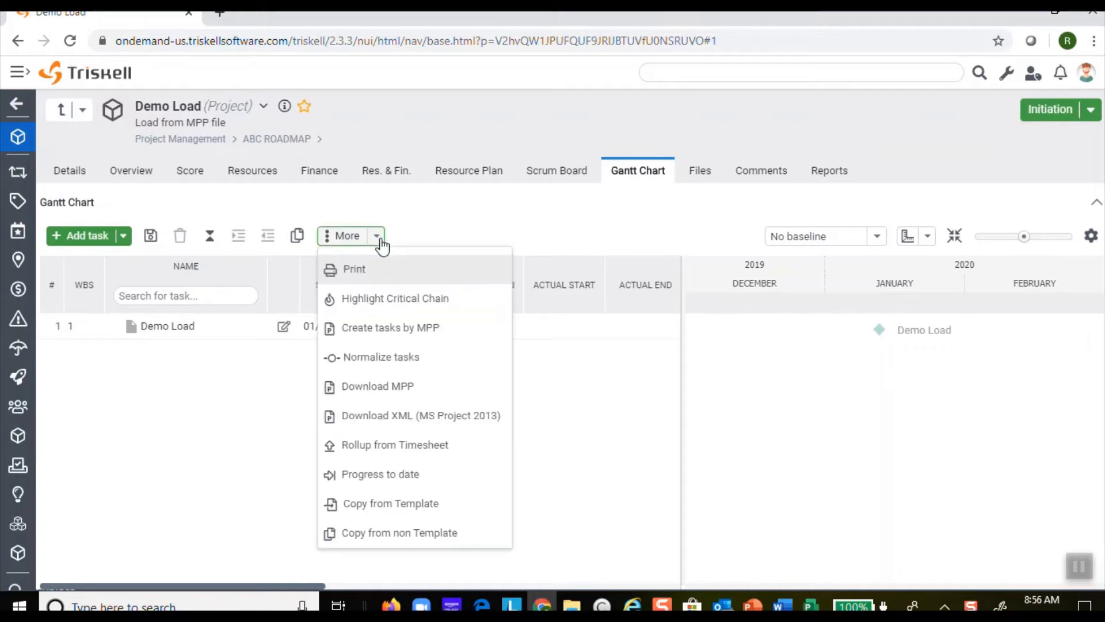
left_click(382, 327)
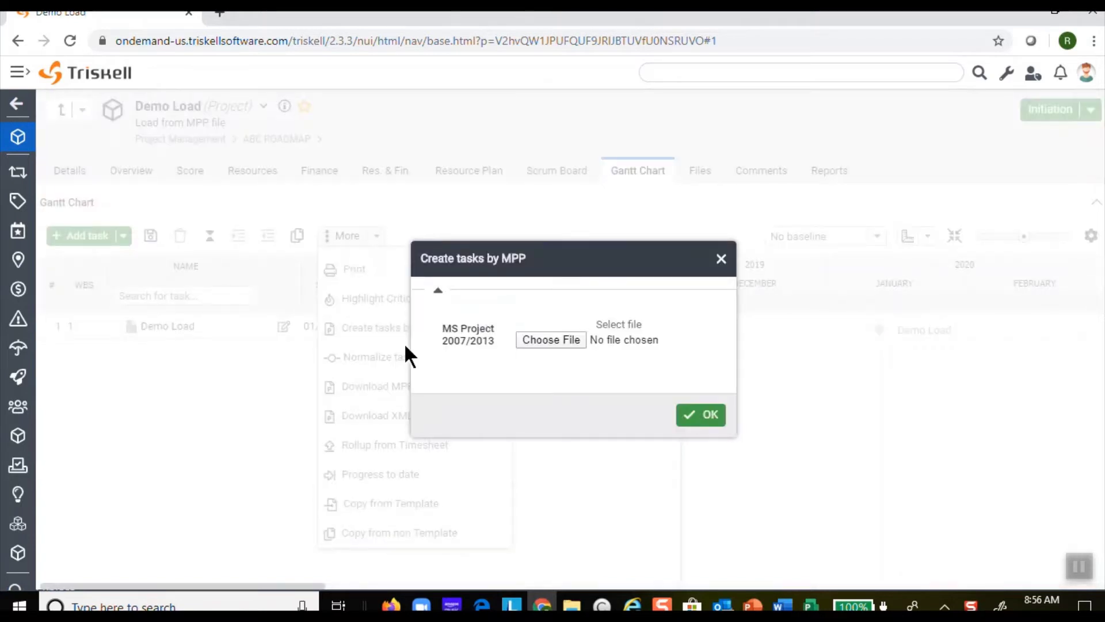
left_click(560, 339)
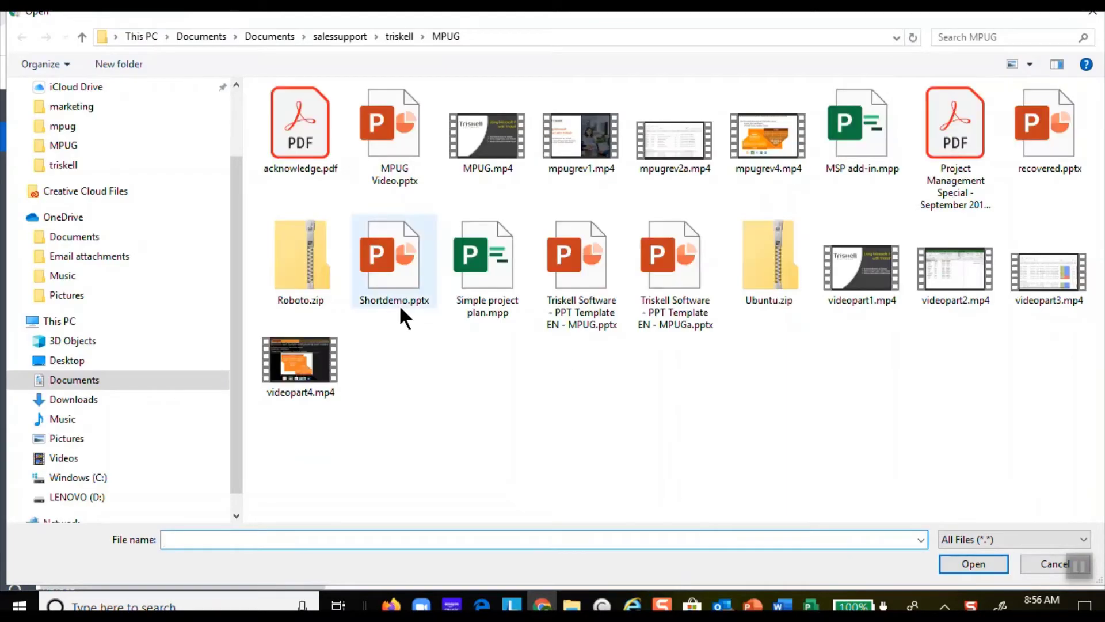
left_click(479, 242)
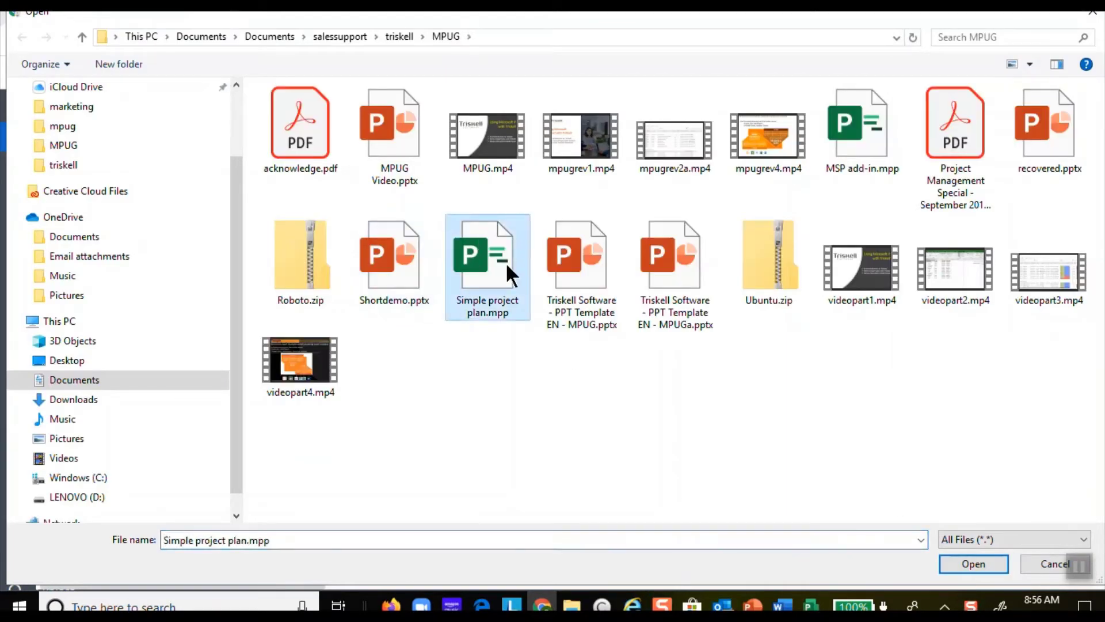
left_click(953, 561)
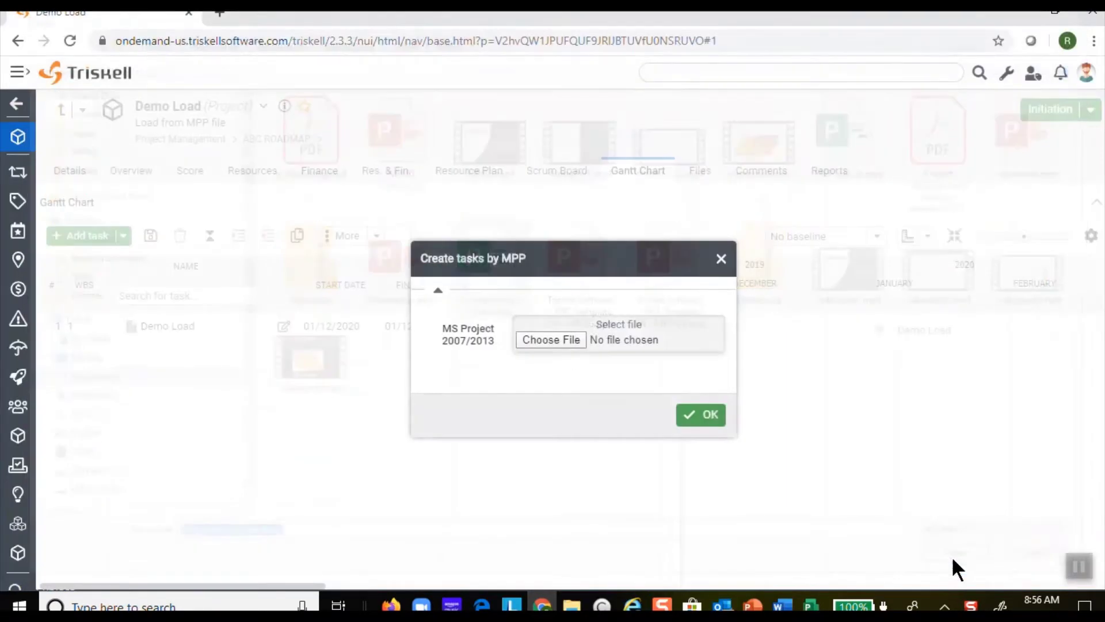
left_click(708, 414)
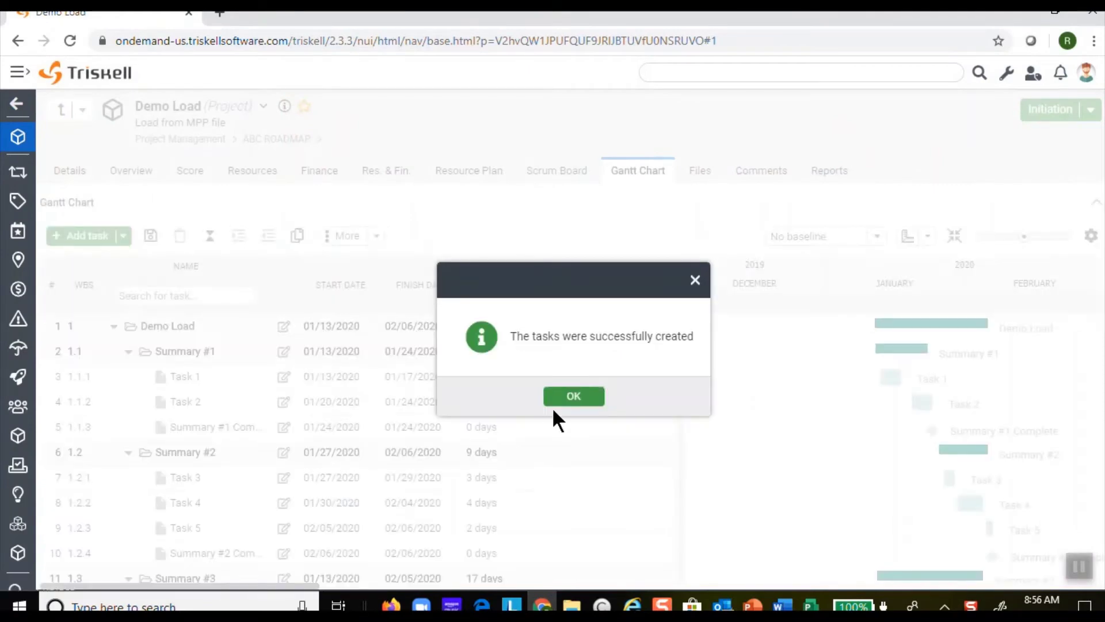
left_click(574, 397)
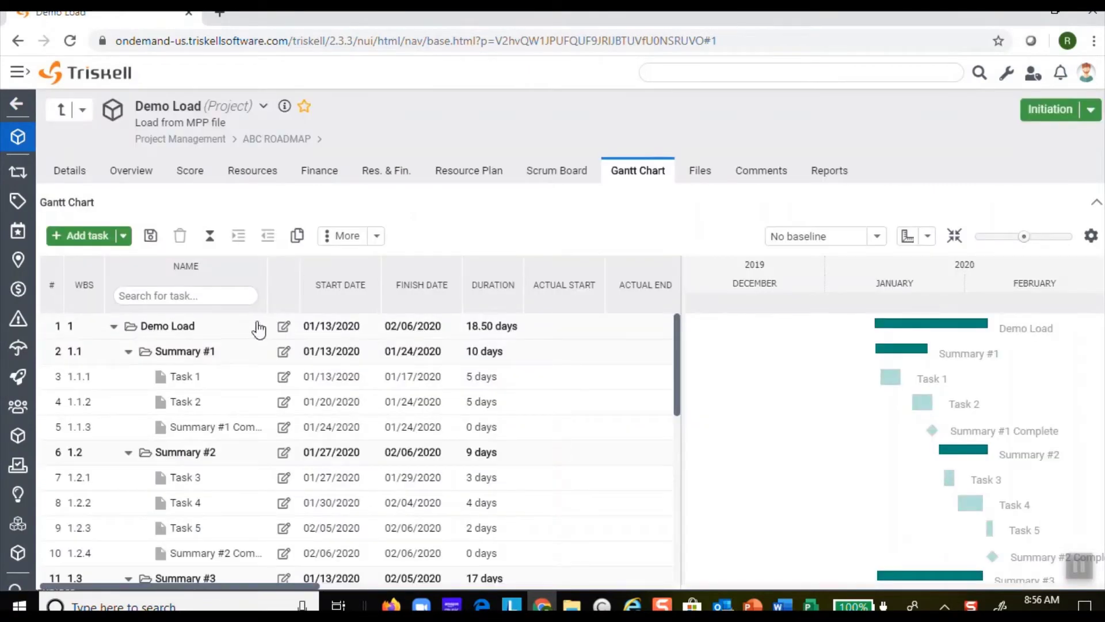
left_click(62, 114)
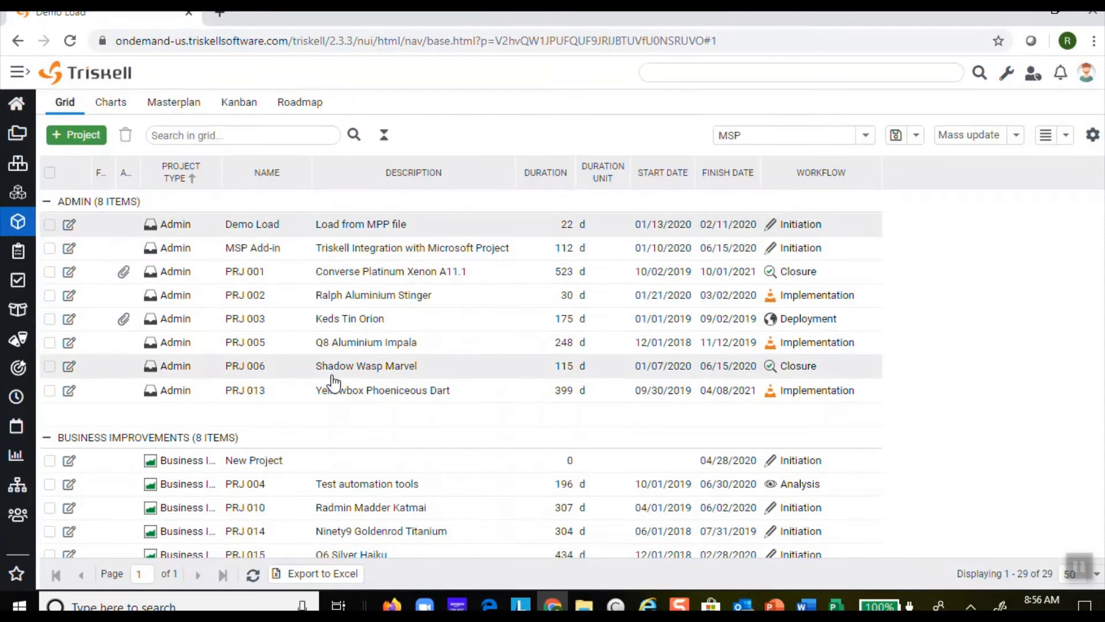
- Reopen Demo Load and drag the Summary #3 bar later so it ends 02/18/2020
left_click(303, 226)
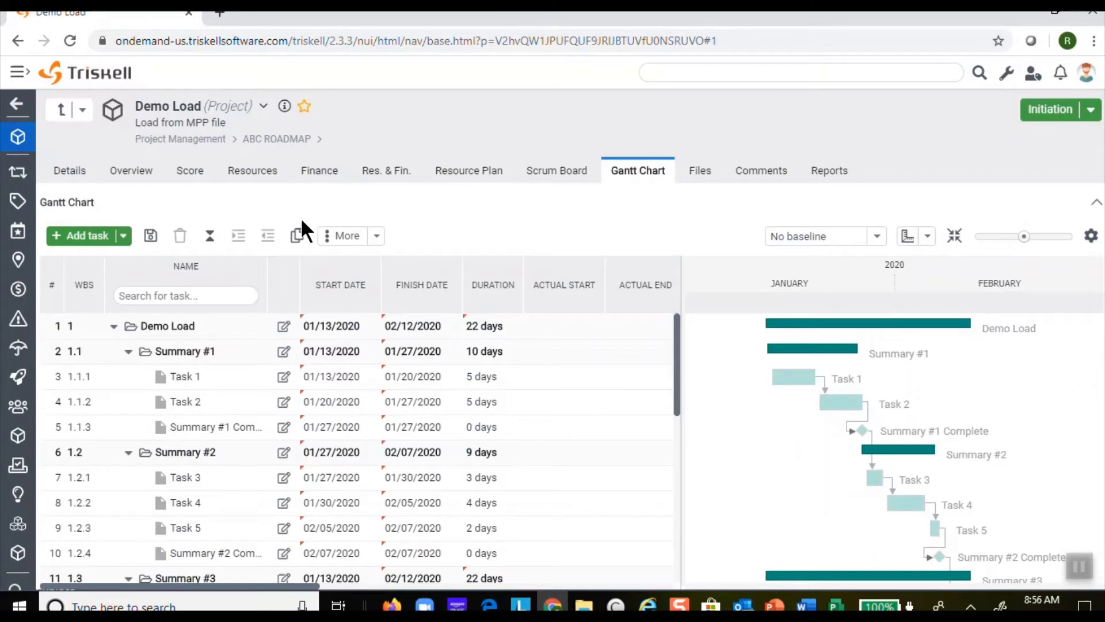
left_click_drag(797, 574, 827, 575)
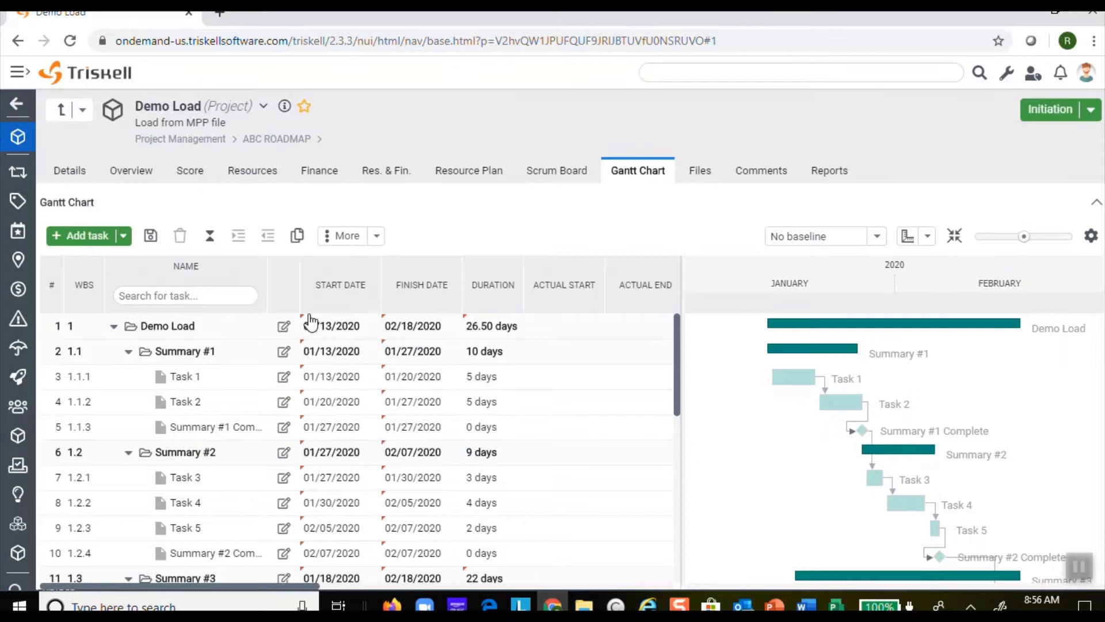
- Back on the portfolio grid, select MSP Add-in and open its 112-day Gantt chart
left_click(60, 119)
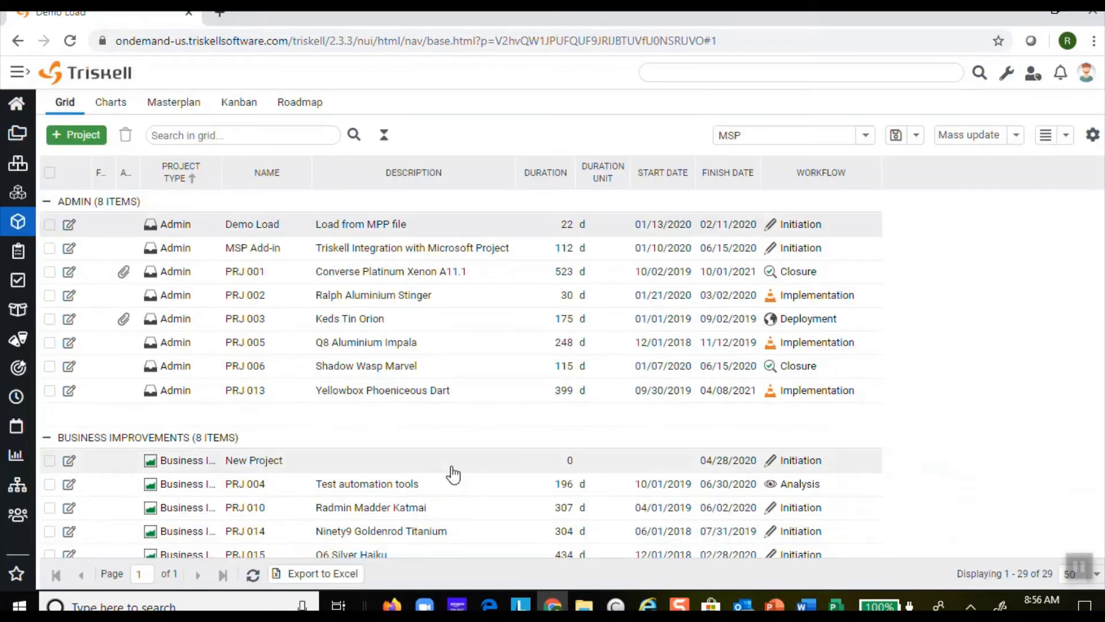
left_click(287, 259)
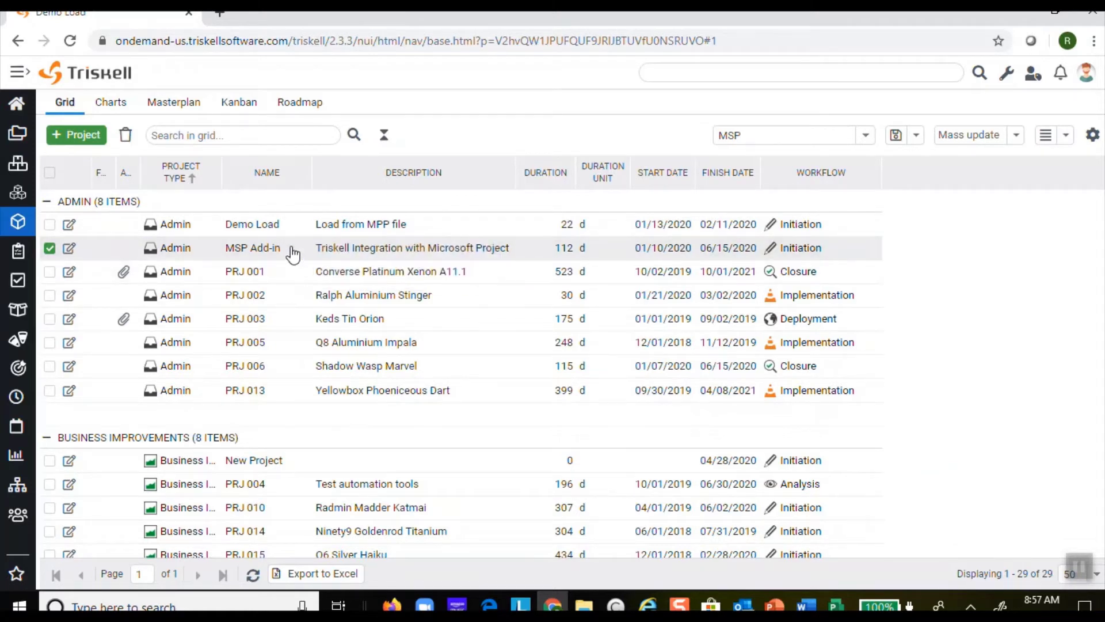
left_click(292, 253)
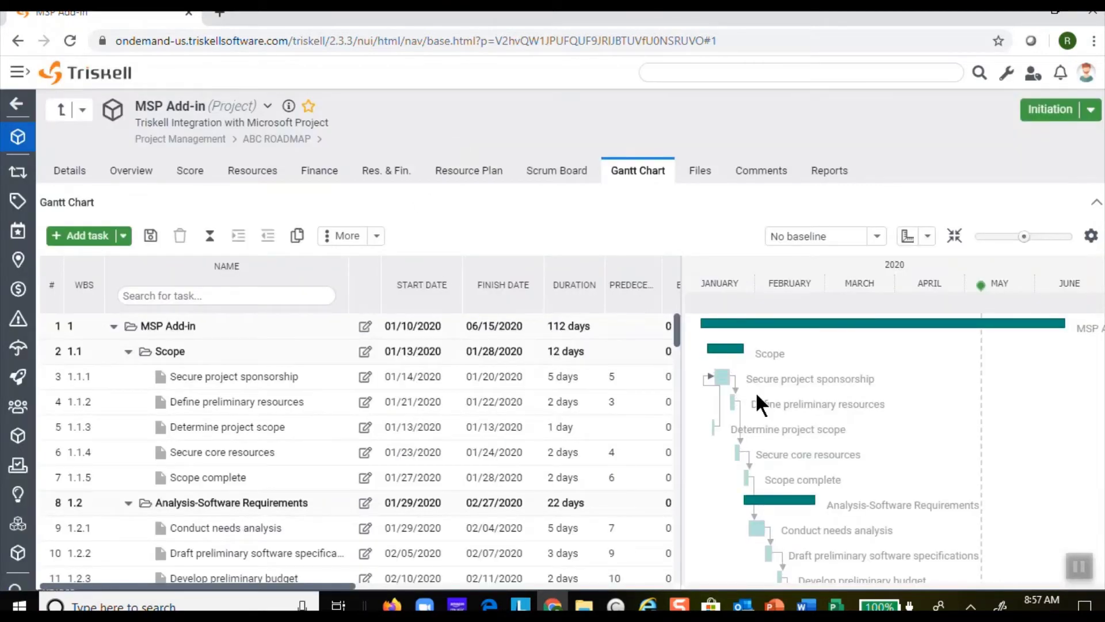
- Select the Secure project sponsorship task name, then switch to the empty Microsoft Project window
scroll(532, 501, "down", 3)
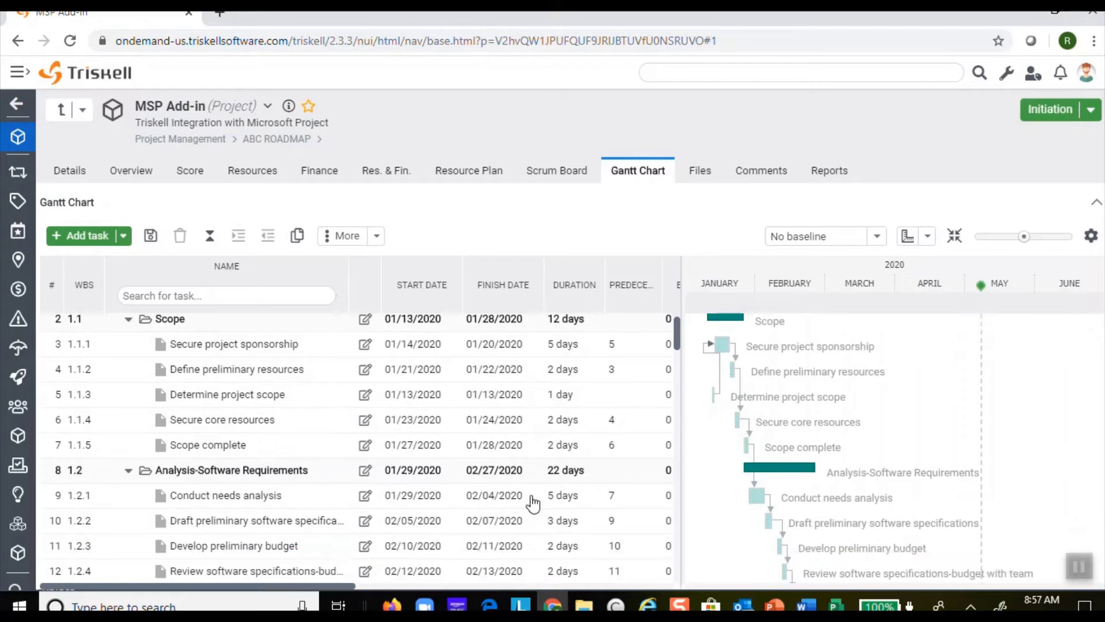
scroll(532, 502, "up", 3)
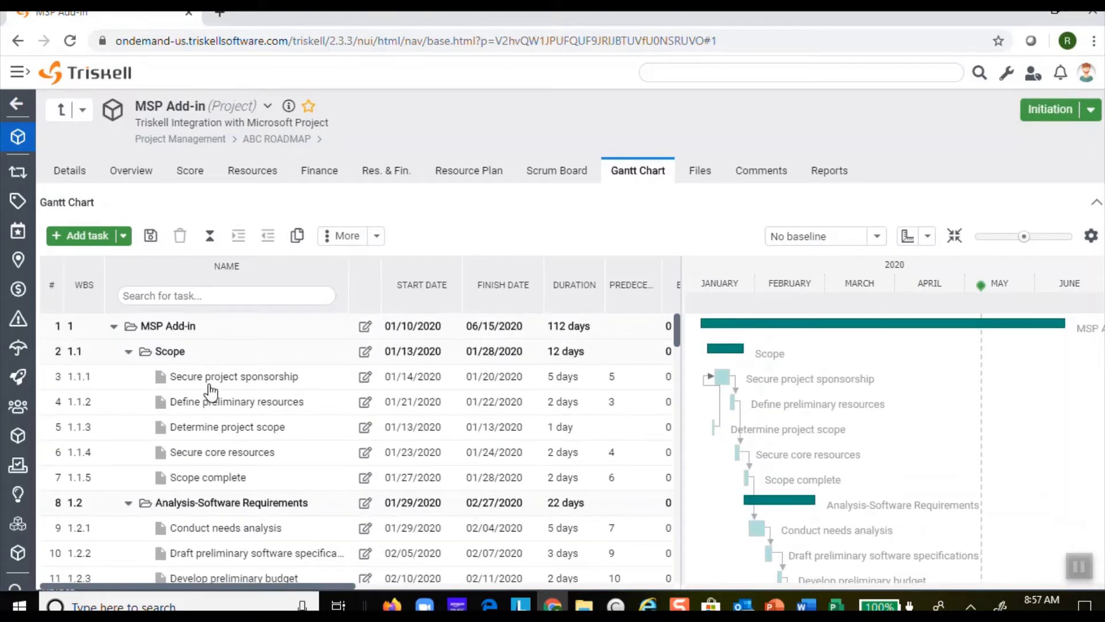
left_click(318, 377)
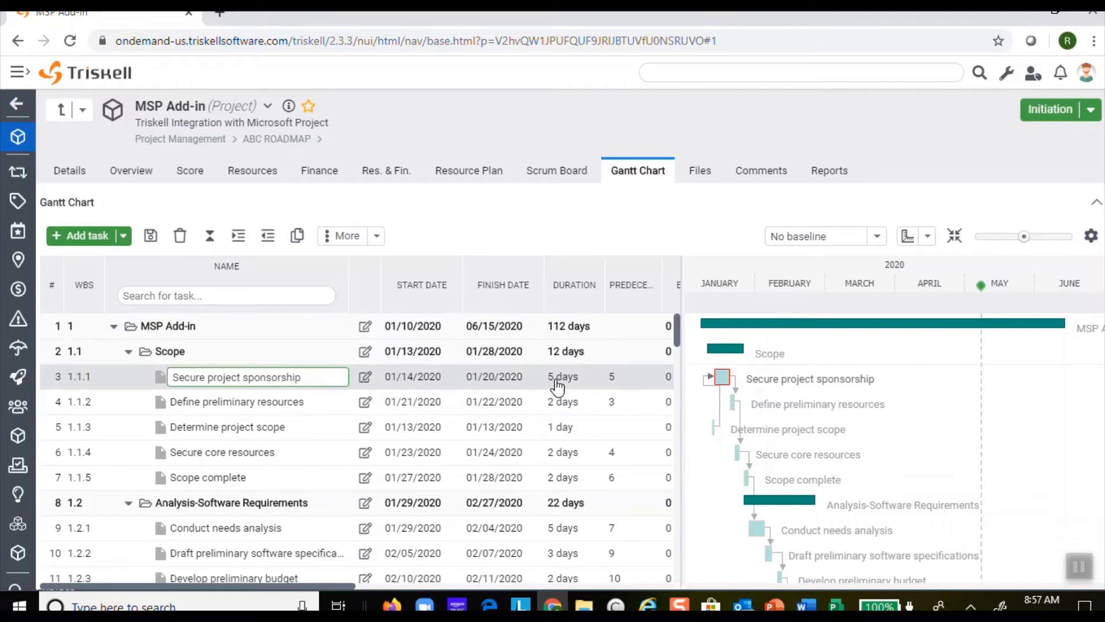
left_click(836, 605)
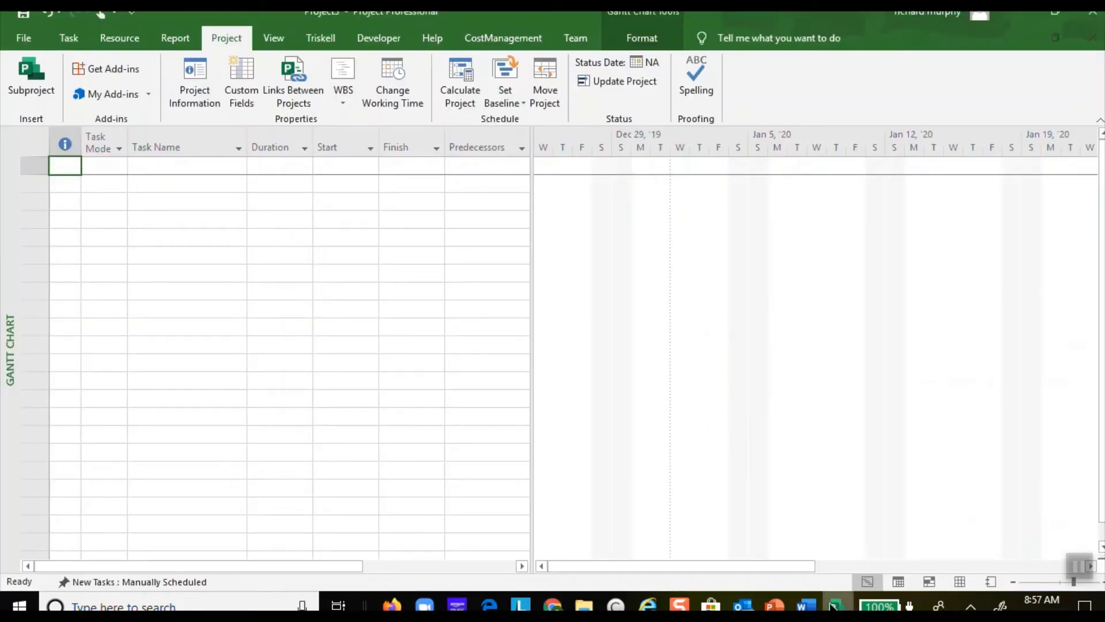
- Check out the MSP Add-in project from Triskell into Microsoft Project
left_click(315, 36)
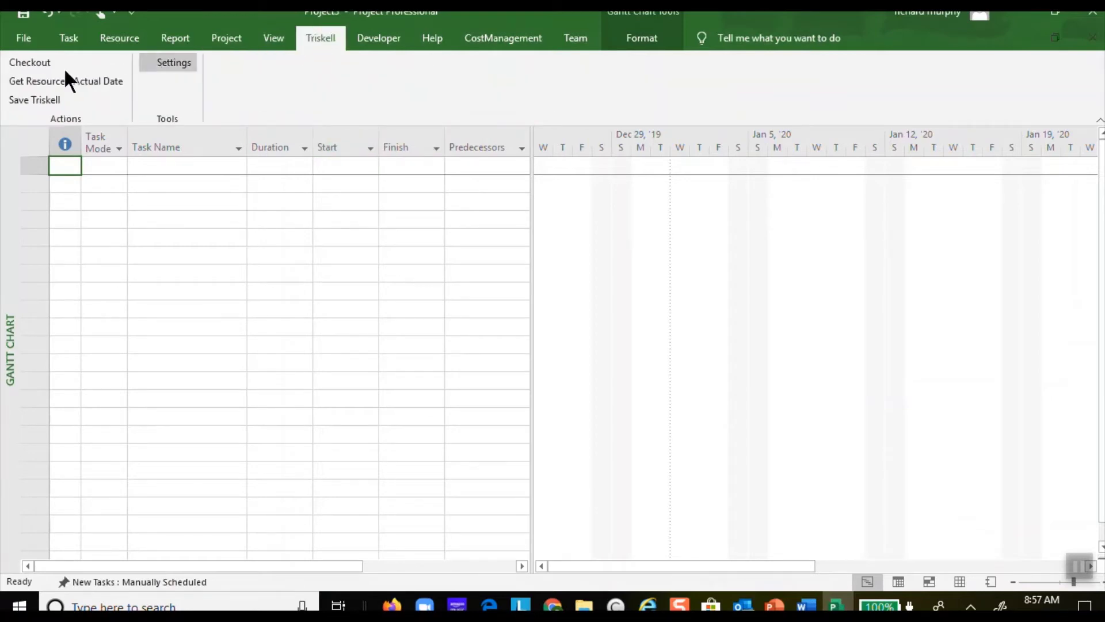
left_click(28, 60)
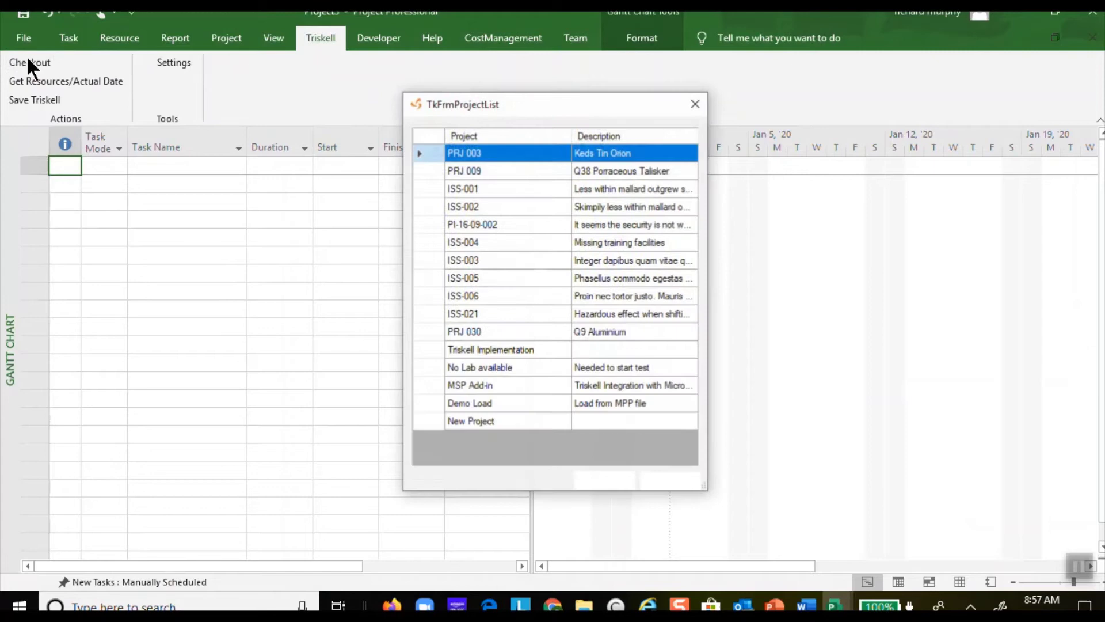
left_click(429, 384)
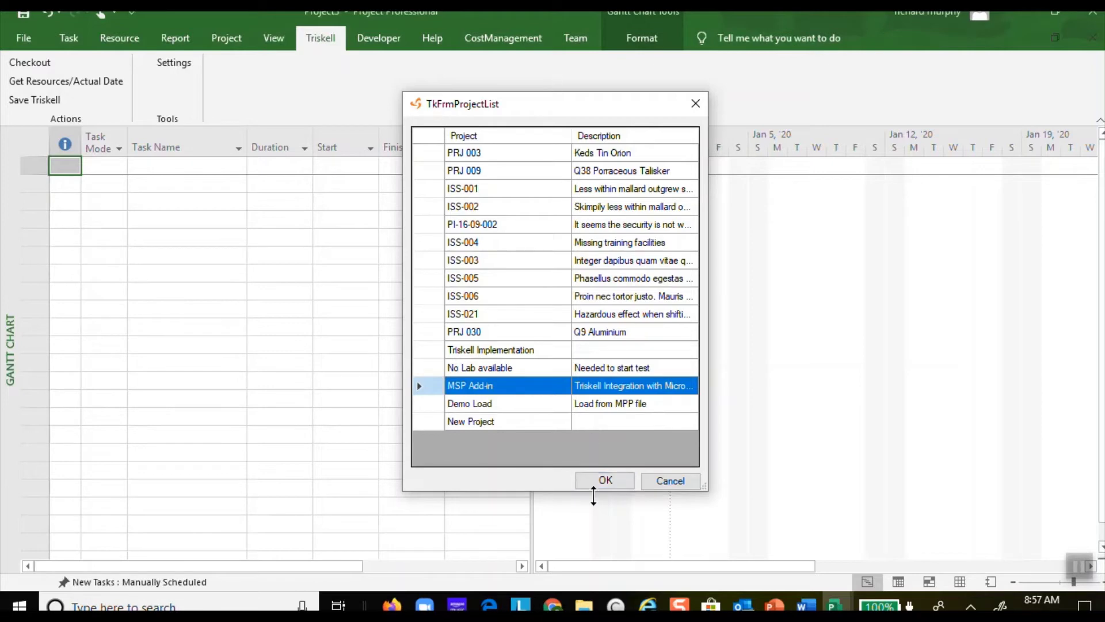
left_click(609, 480)
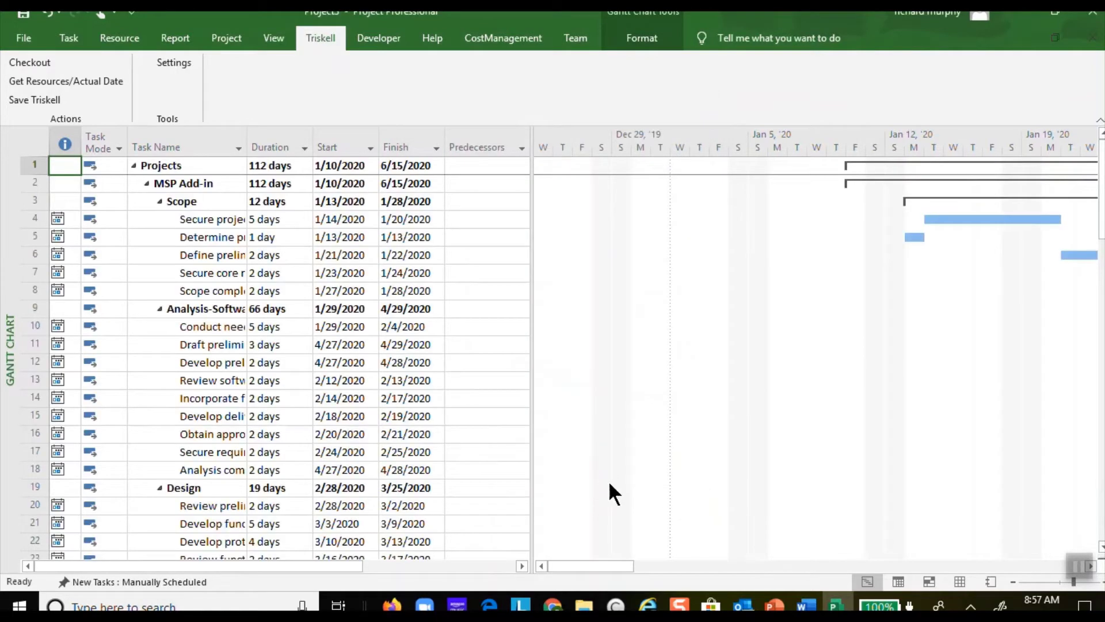
- Widen the Task Name column and raise Secure project sponsorship's duration to 10 days
left_click_drag(611, 561, 721, 568)
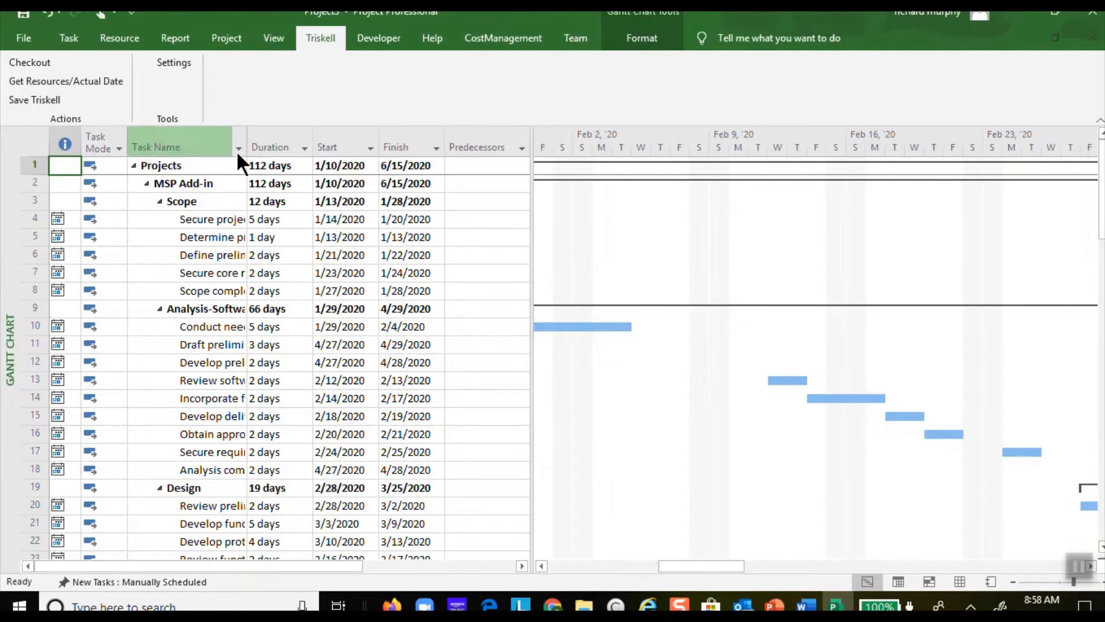
left_click_drag(247, 151, 296, 164)
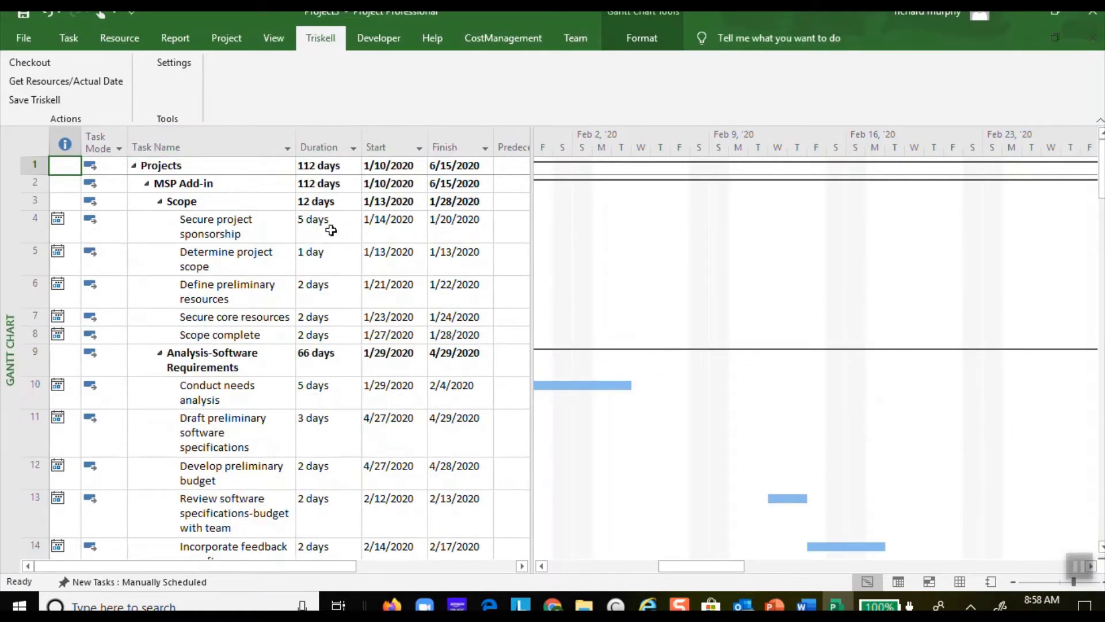
left_click(328, 224)
left_click(355, 218)
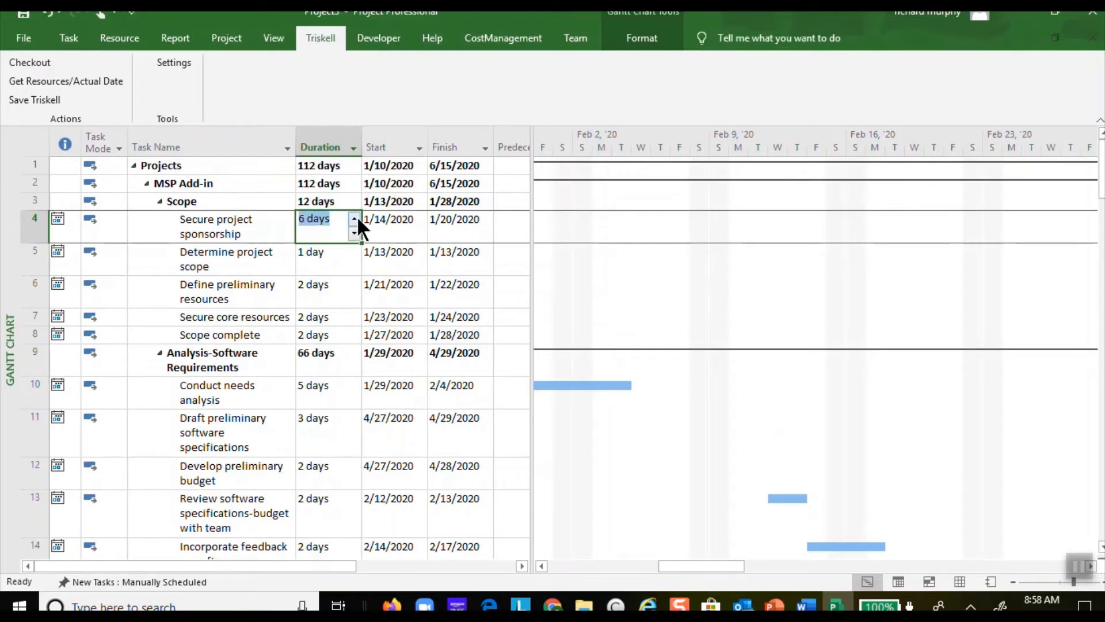
left_click(354, 219)
left_click(354, 218)
left_click(355, 218)
left_click(354, 219)
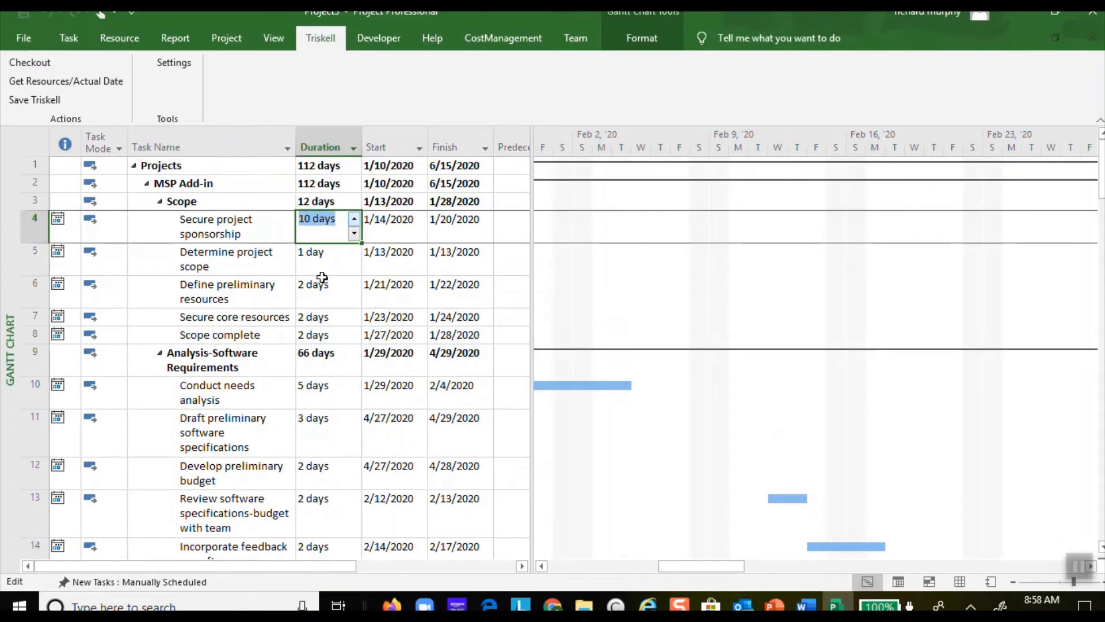
left_click(291, 316)
left_click(262, 237)
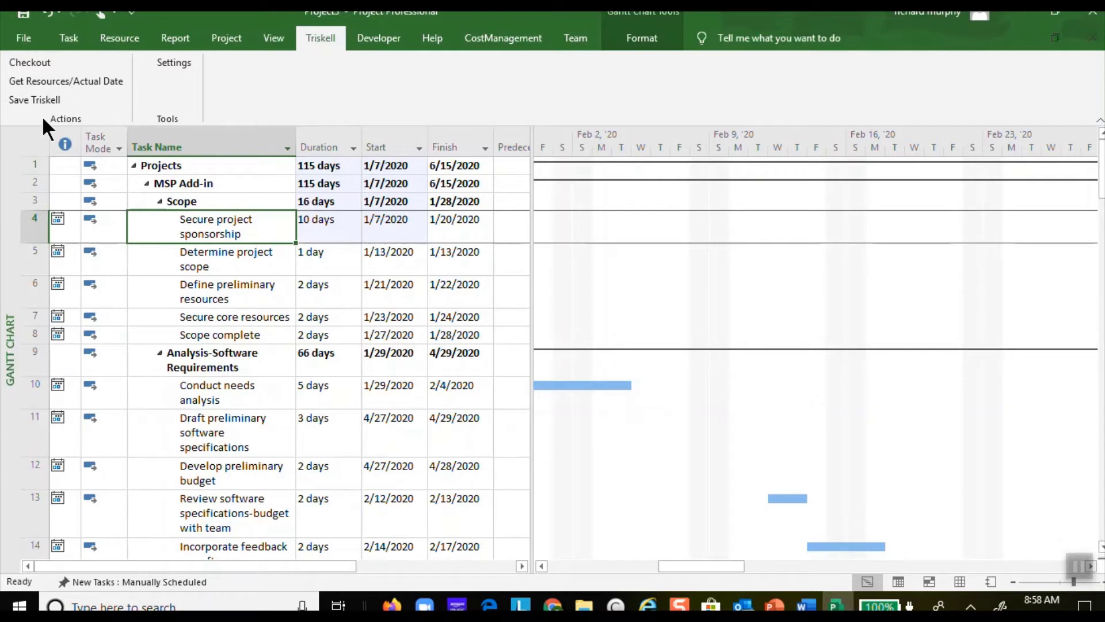
- Save the MSP Add-in schedule back to Triskell and switch to the browser
left_click(58, 99)
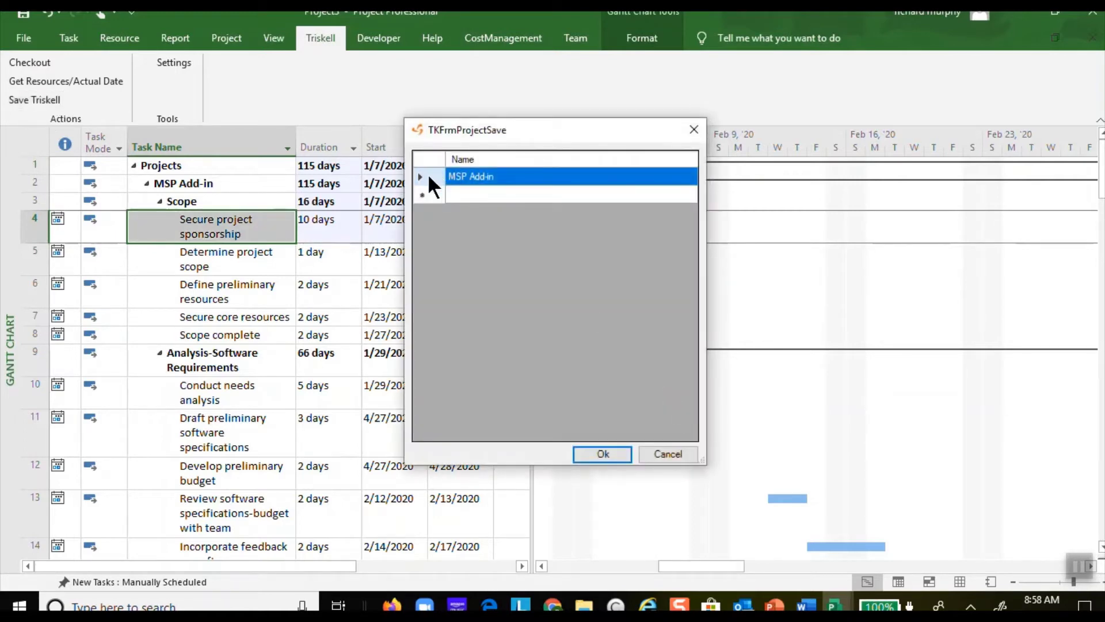
left_click(428, 175)
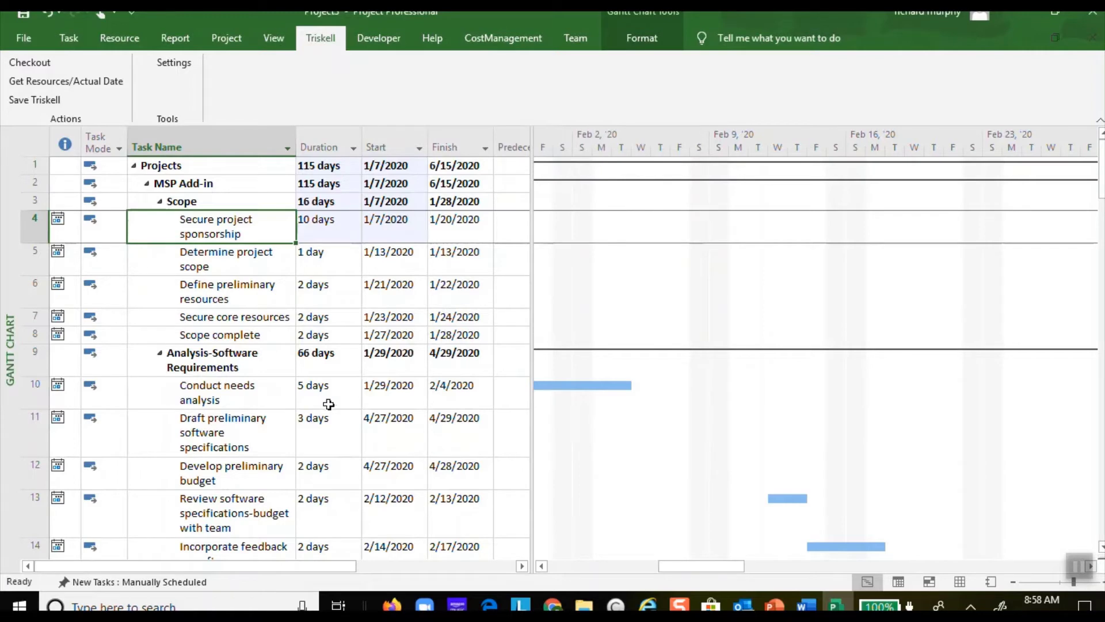
left_click(550, 604)
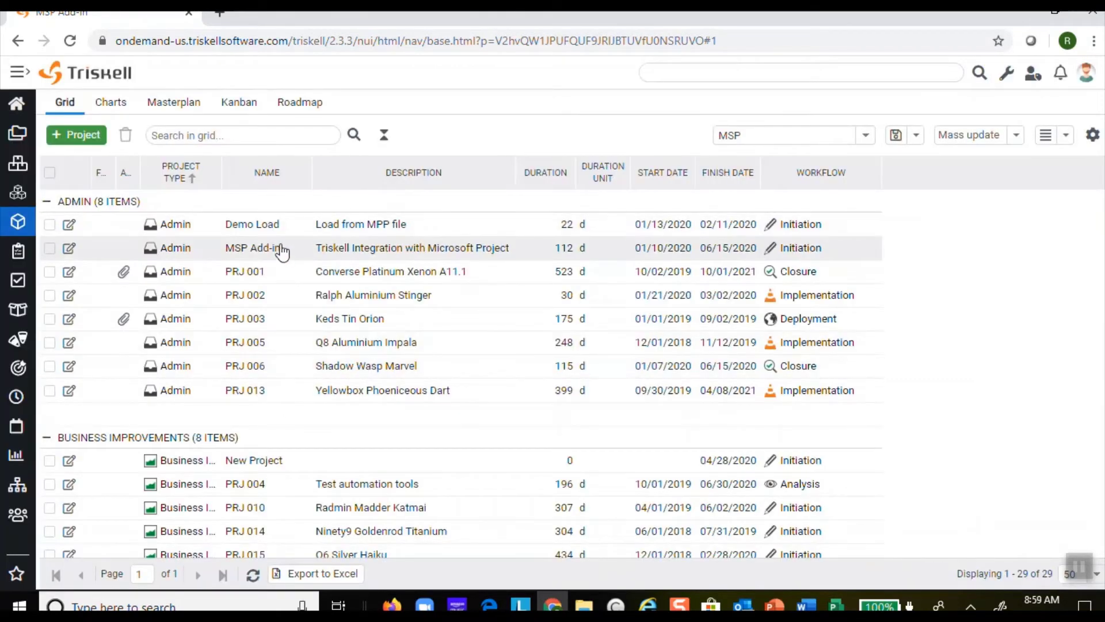
- Open MSP Add-in, check Secure project sponsorship's 10-day duration, and save the task plan
left_click(283, 247)
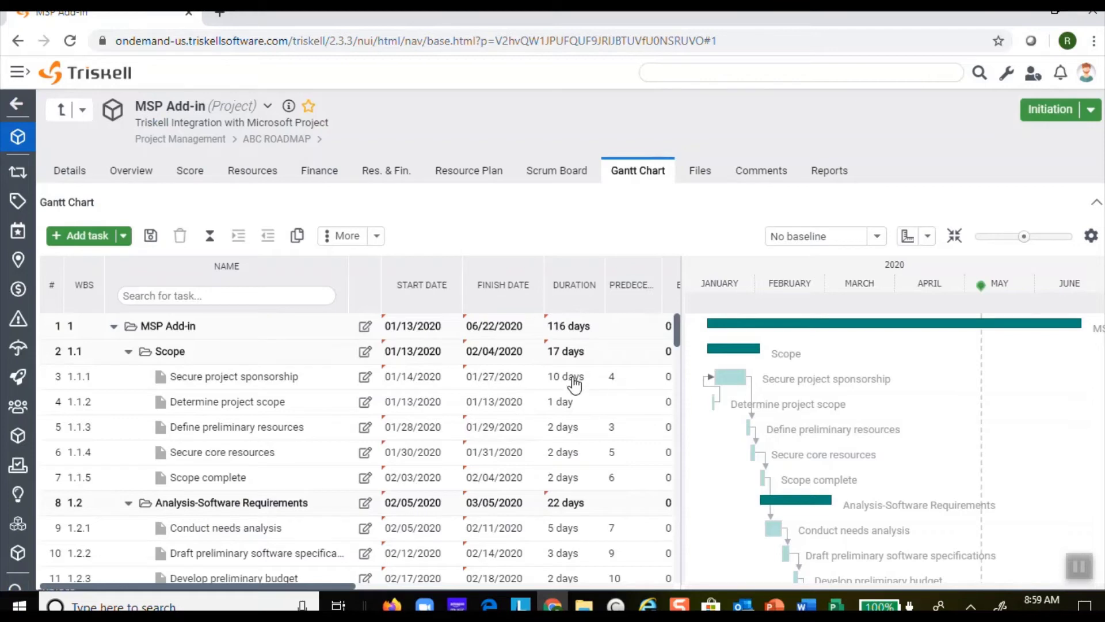
left_click(556, 384)
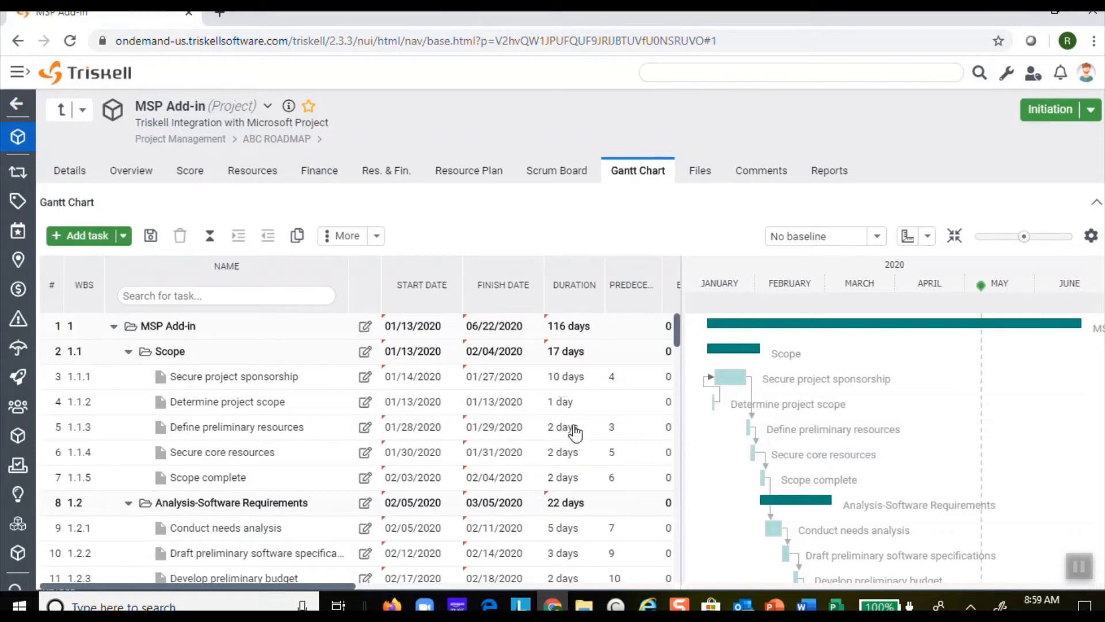
left_click(242, 378)
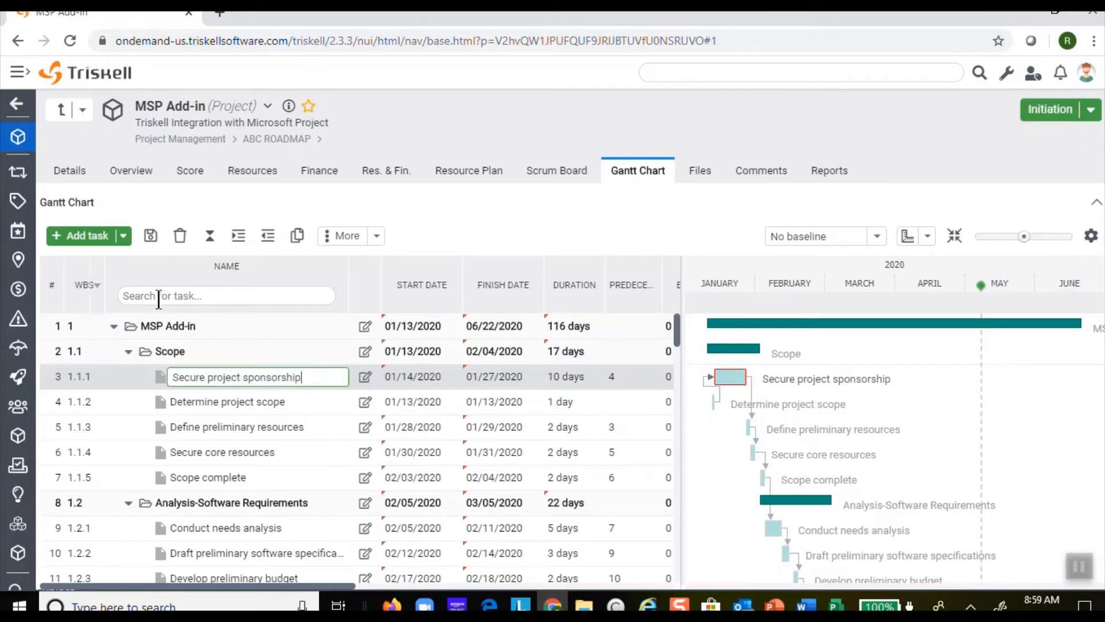
left_click(151, 236)
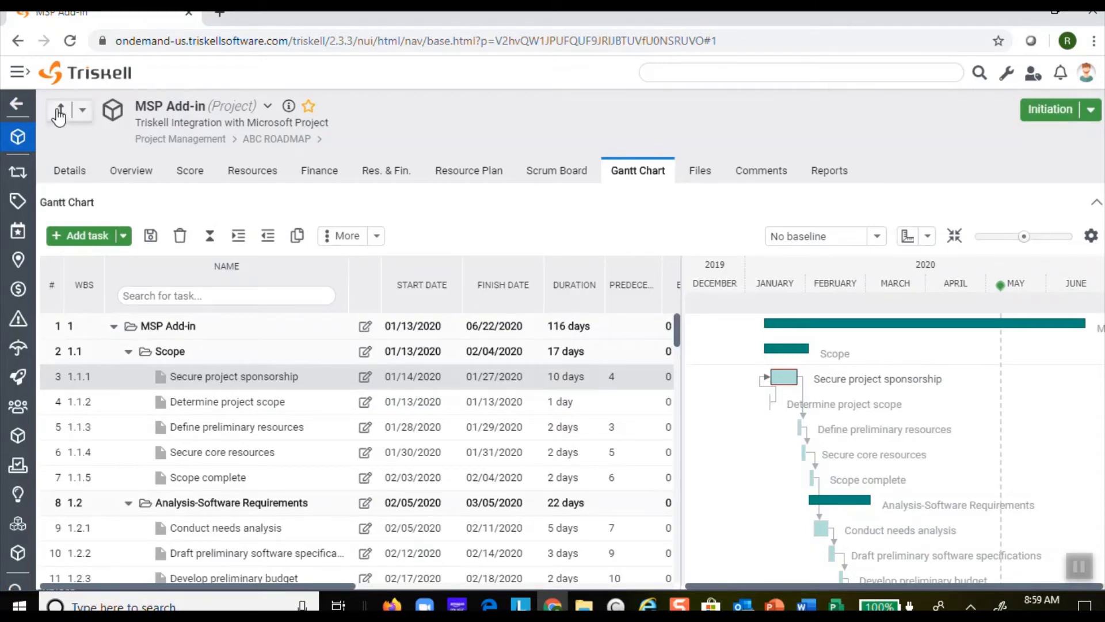
- Reload the page with F5 so the grid lists MSP Add-in at 116 days
key("F5")
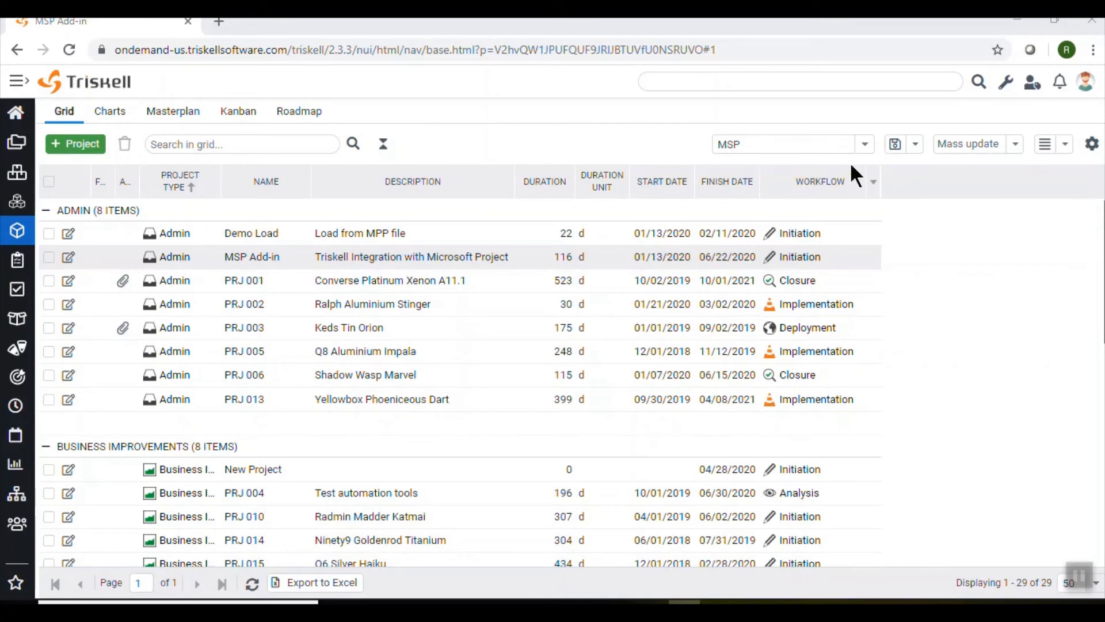
- Switch the project grid to the Default view and expand the labelled navigation sidebar
left_click(865, 145)
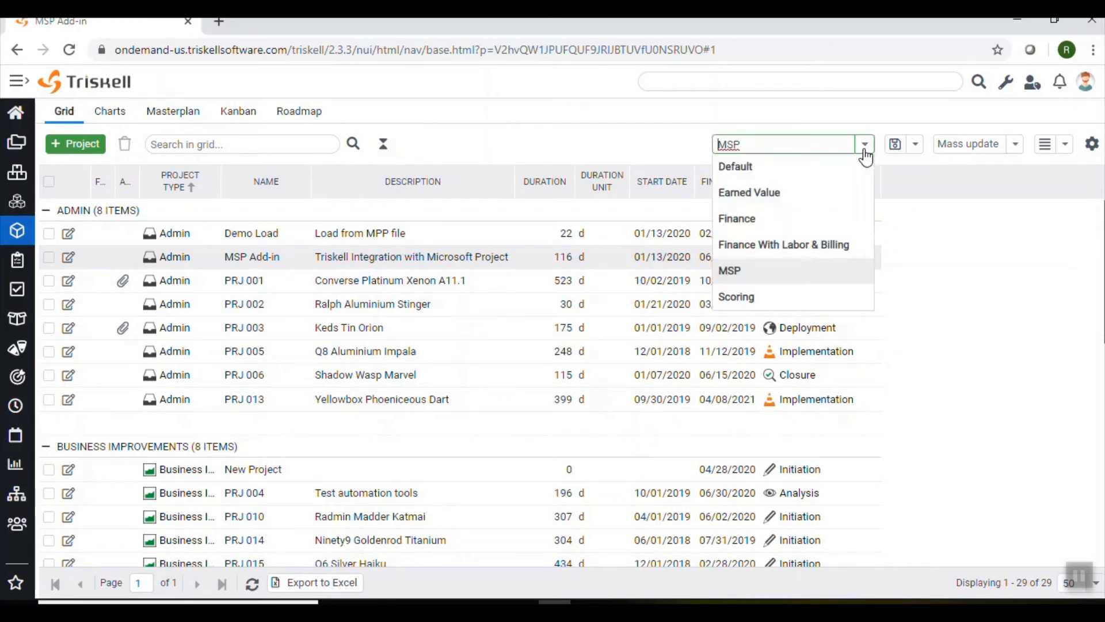
left_click(769, 167)
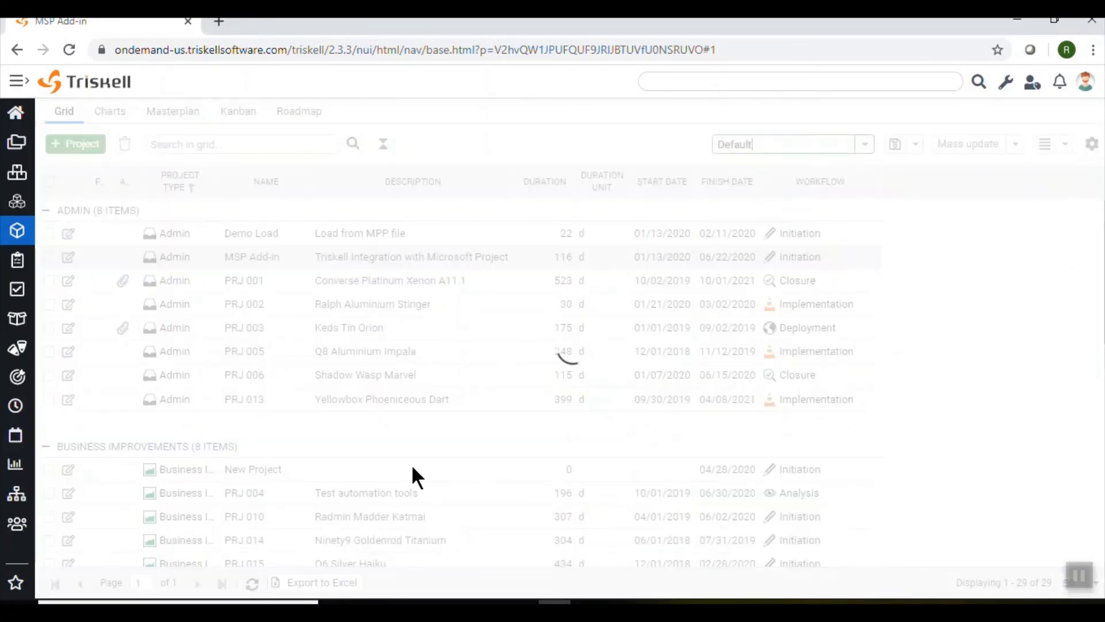
left_click(19, 81)
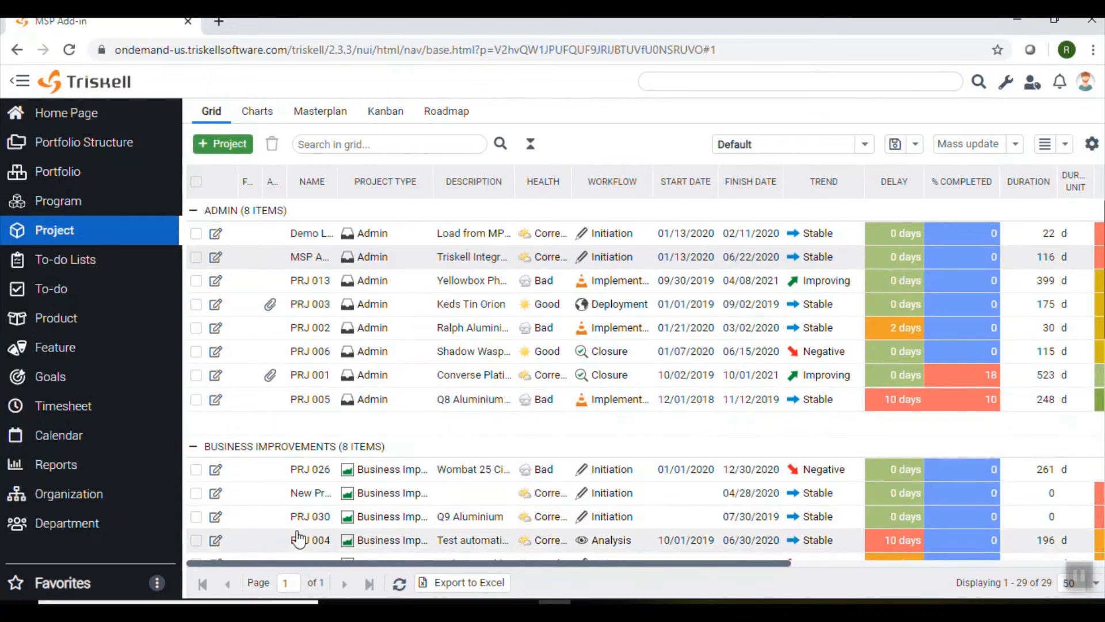
- Open PRJ 003, review its Details, Score and Finance tabs, then return to the projects area
left_click(336, 315)
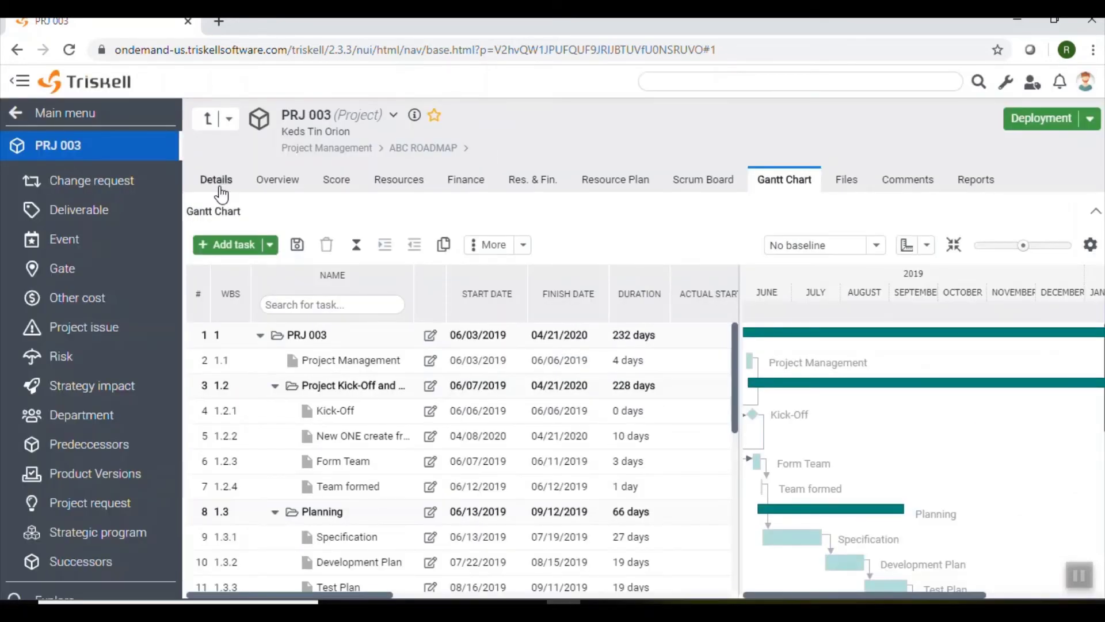
left_click(221, 190)
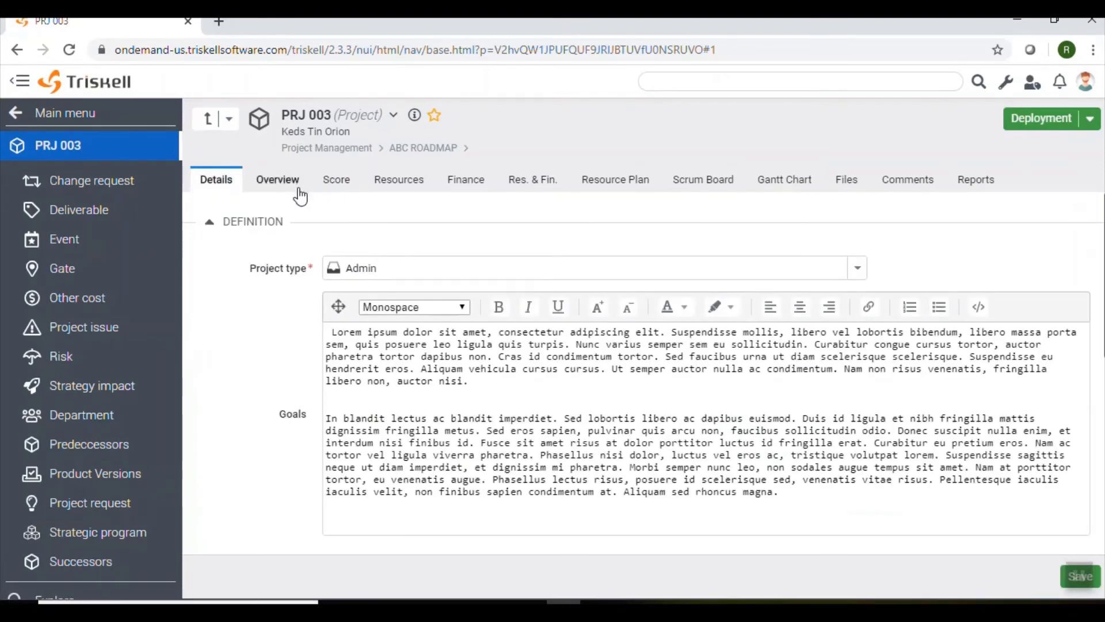
left_click(336, 189)
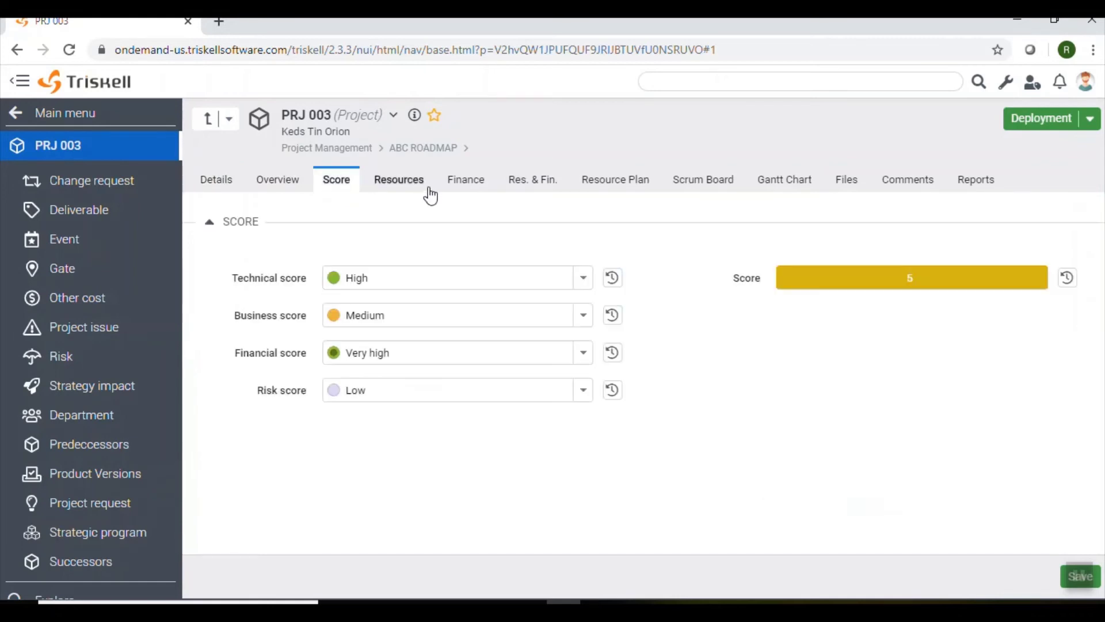
left_click(482, 189)
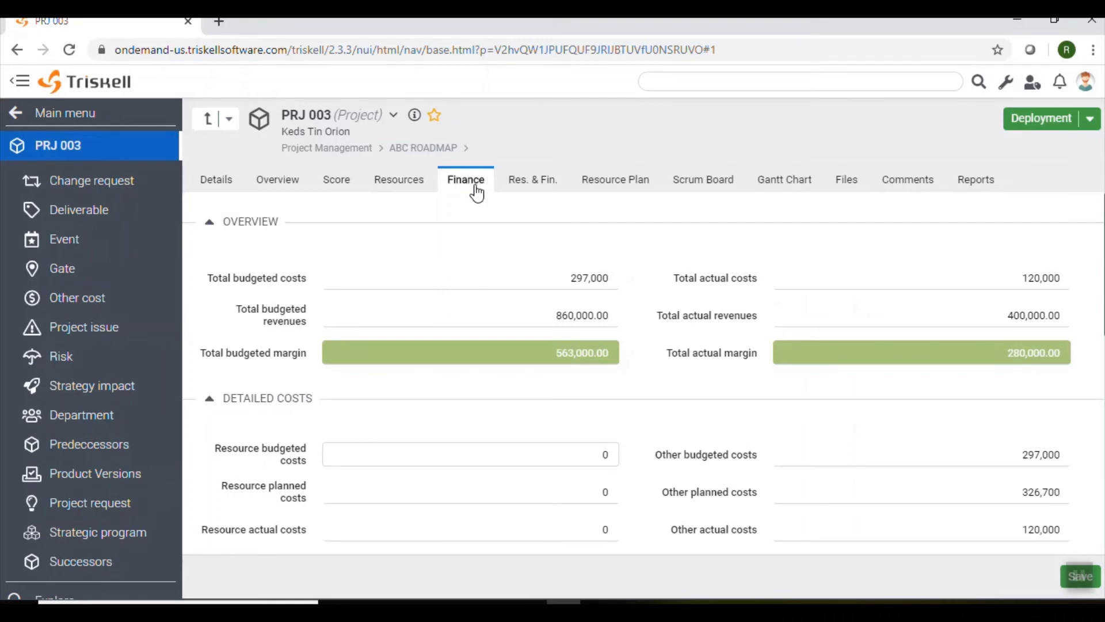
left_click(206, 123)
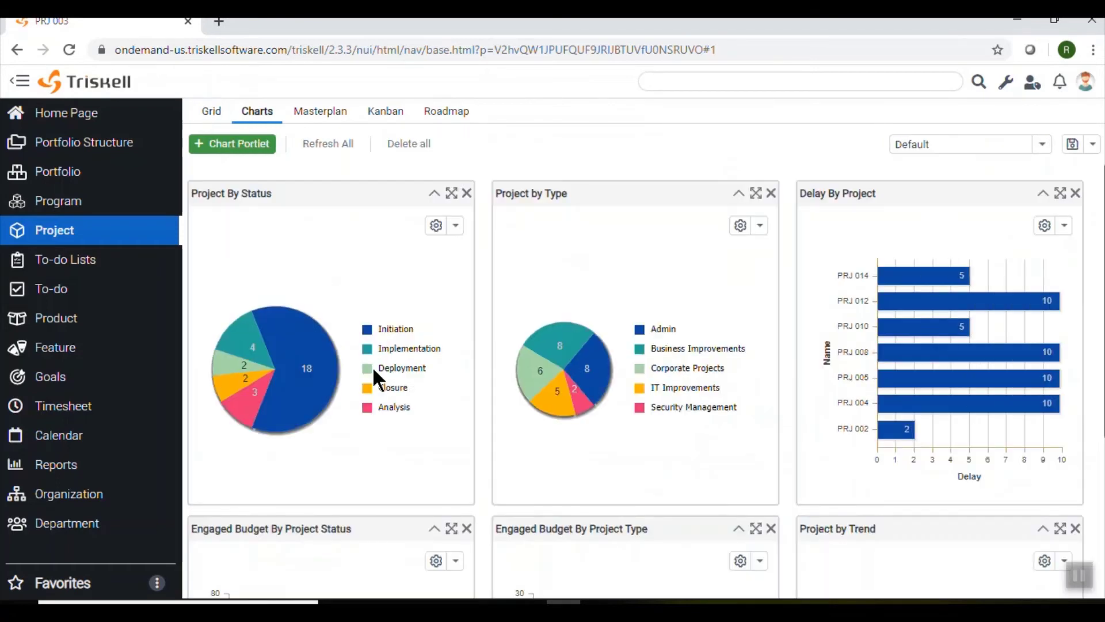
- Scroll through the project charts by status, type, delay, engaged budget and trend
mouse_move(262, 347)
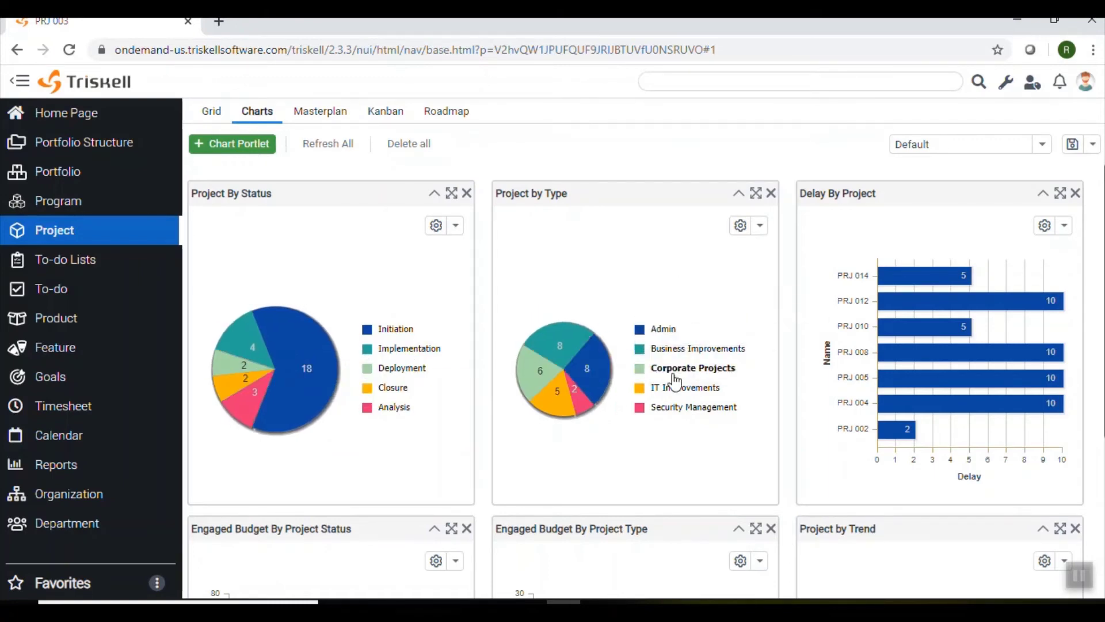
scroll(451, 488, "down", 4)
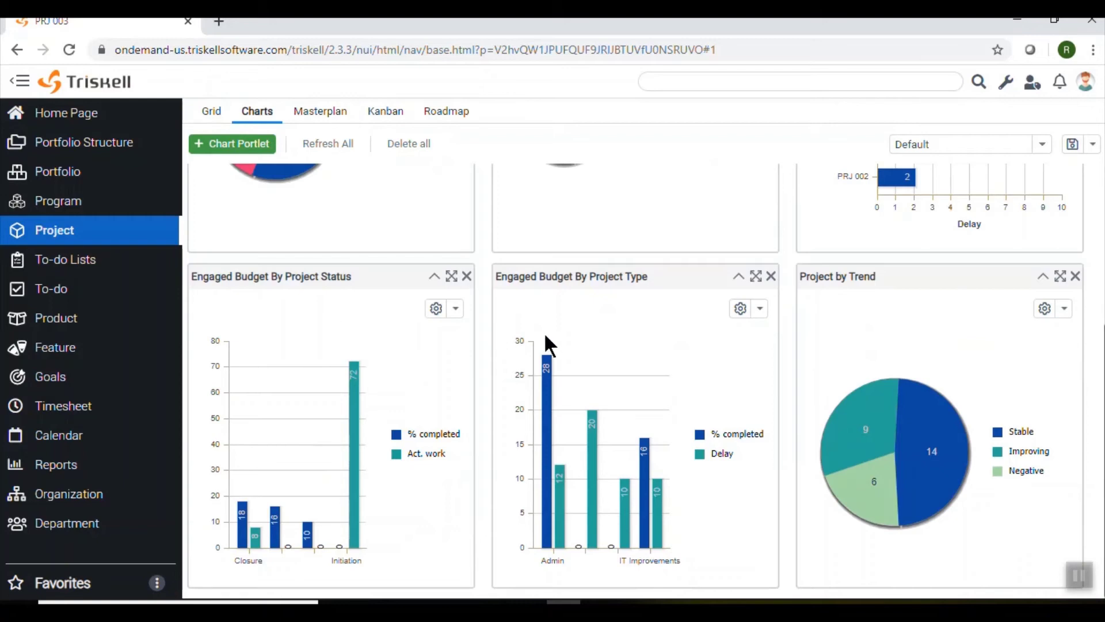
scroll(496, 333, "up", 4)
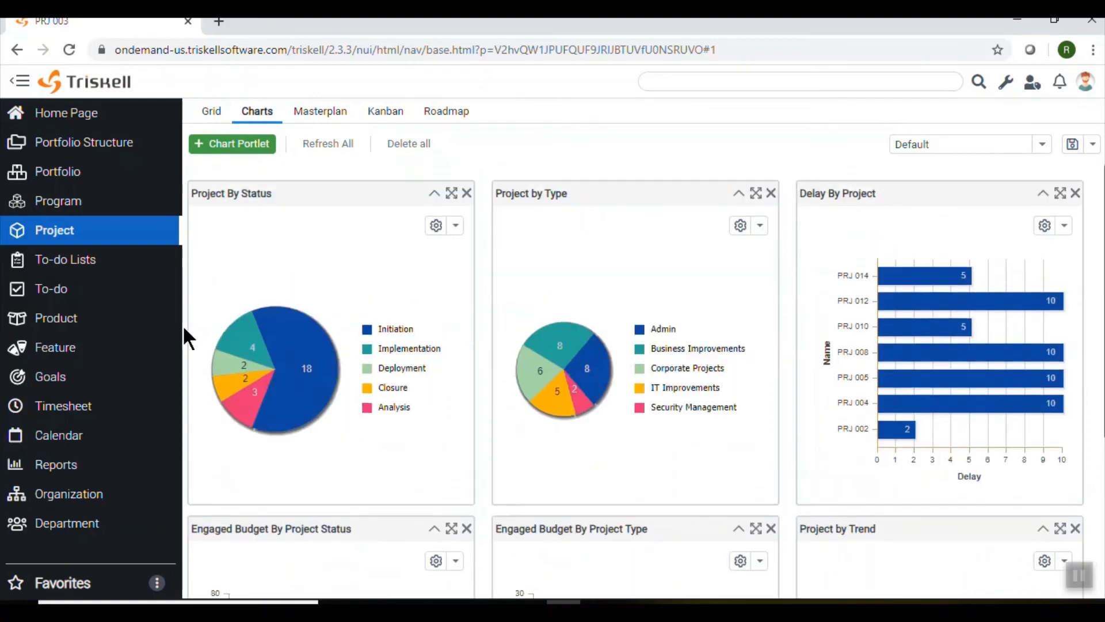
- Move Master Transmitter below Slave transmitter in Products, then reposition FV3 on the Feature kanban
left_click(66, 327)
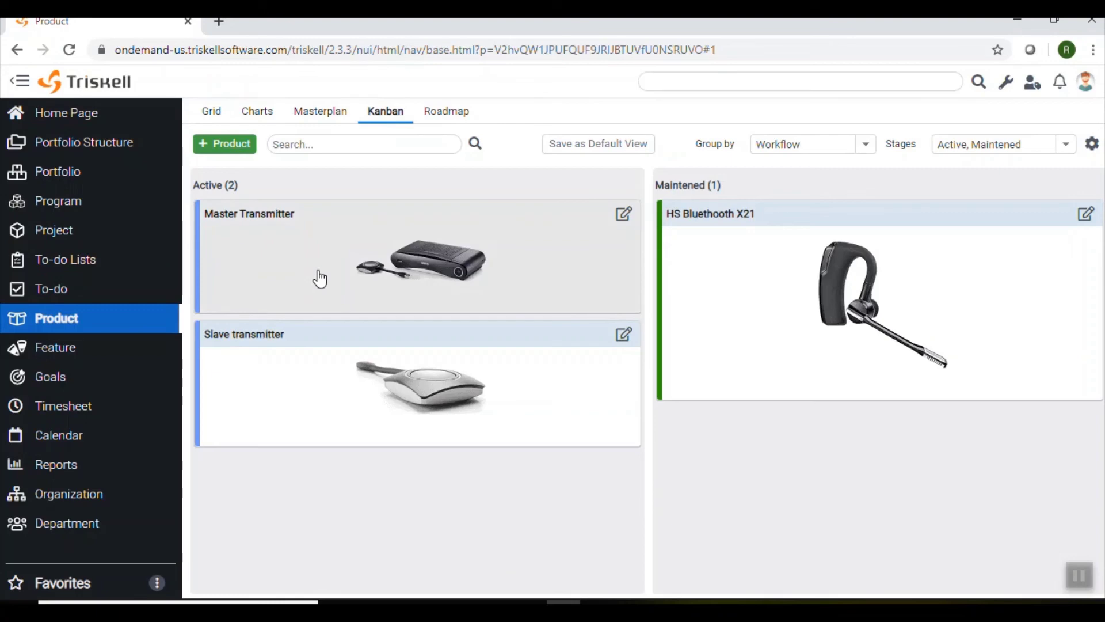
left_click_drag(320, 279, 415, 271)
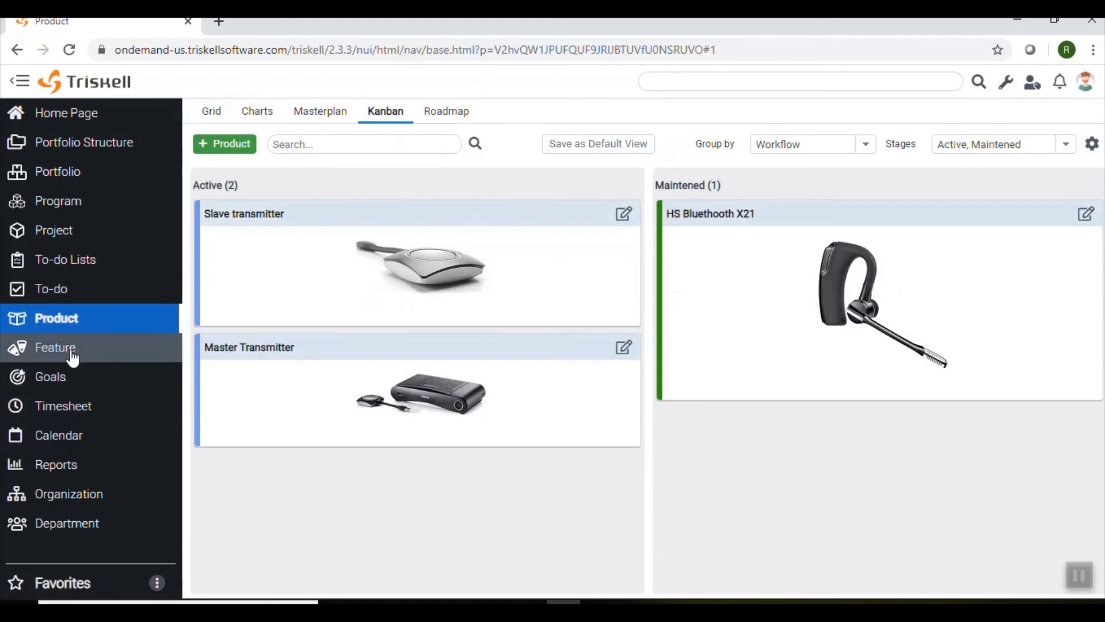
left_click(70, 351)
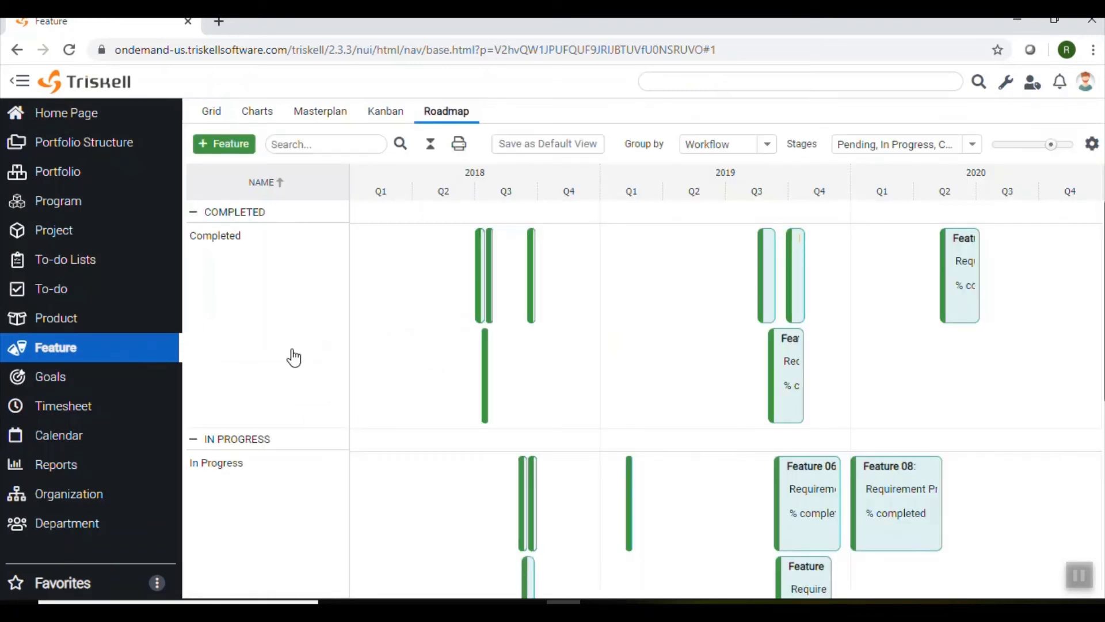
mouse_move(528, 576)
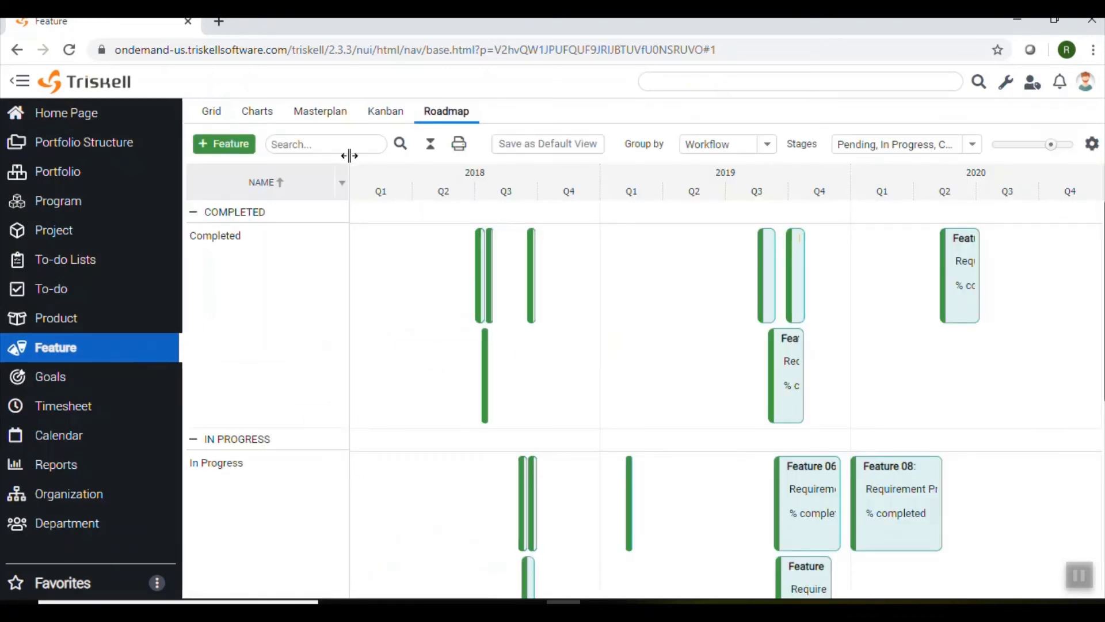
left_click(382, 112)
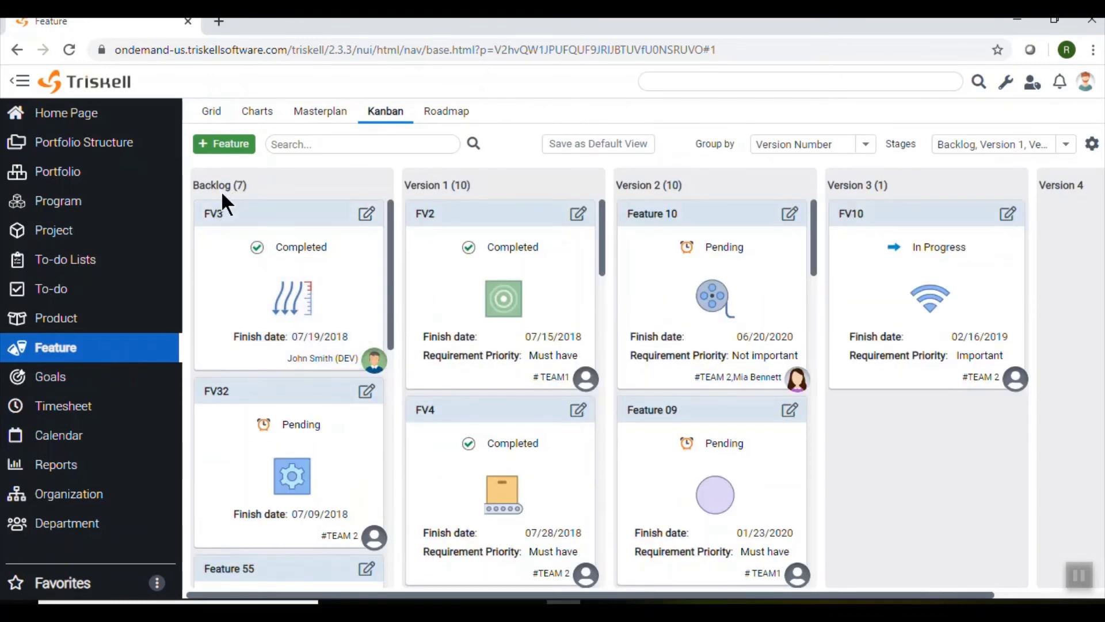
scroll(291, 449, "down", 5)
scroll(291, 449, "down", 5)
scroll(294, 449, "up", 9)
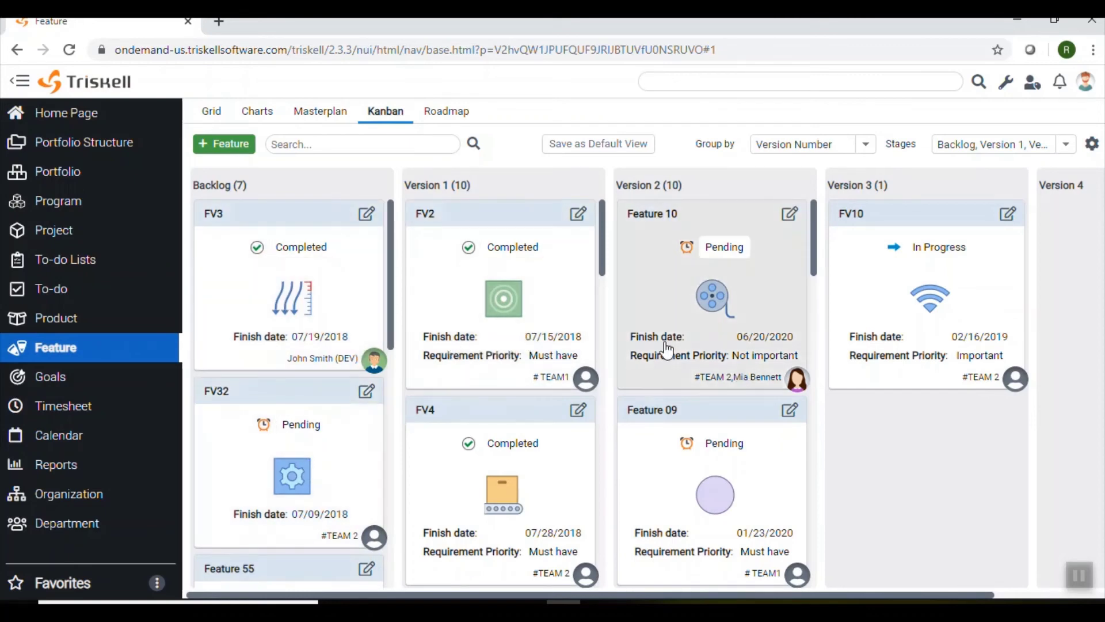
mouse_move(252, 290)
left_mouse_down()
mouse_move(503, 322)
mouse_move(260, 295)
left_mouse_up()
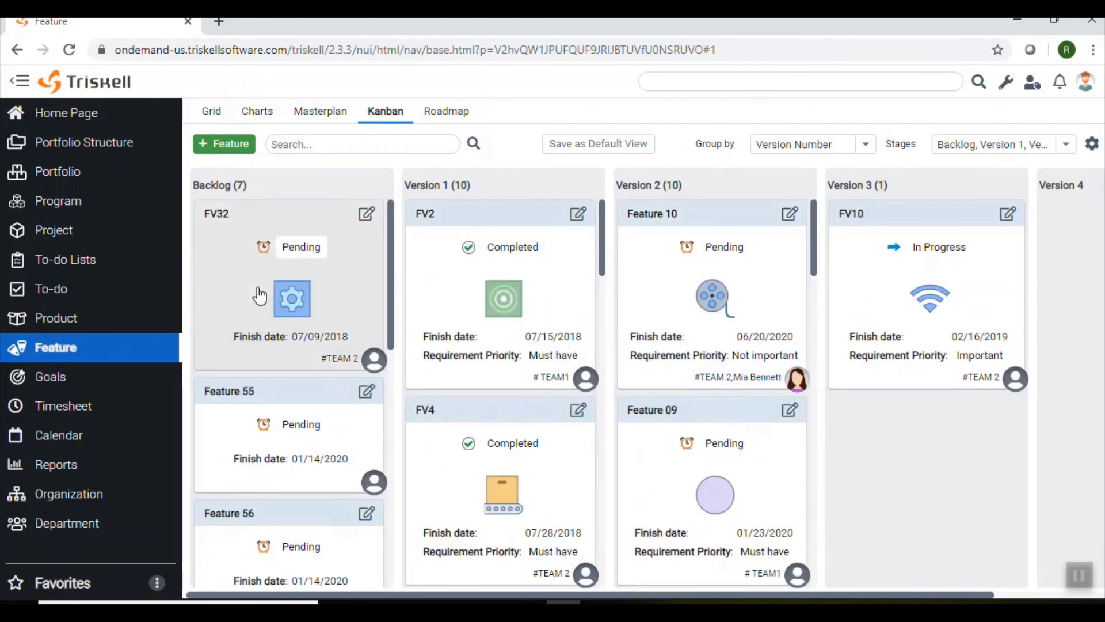
- Supersede another user from the Select a User dialog, landing on their strategic plans
left_click(1037, 88)
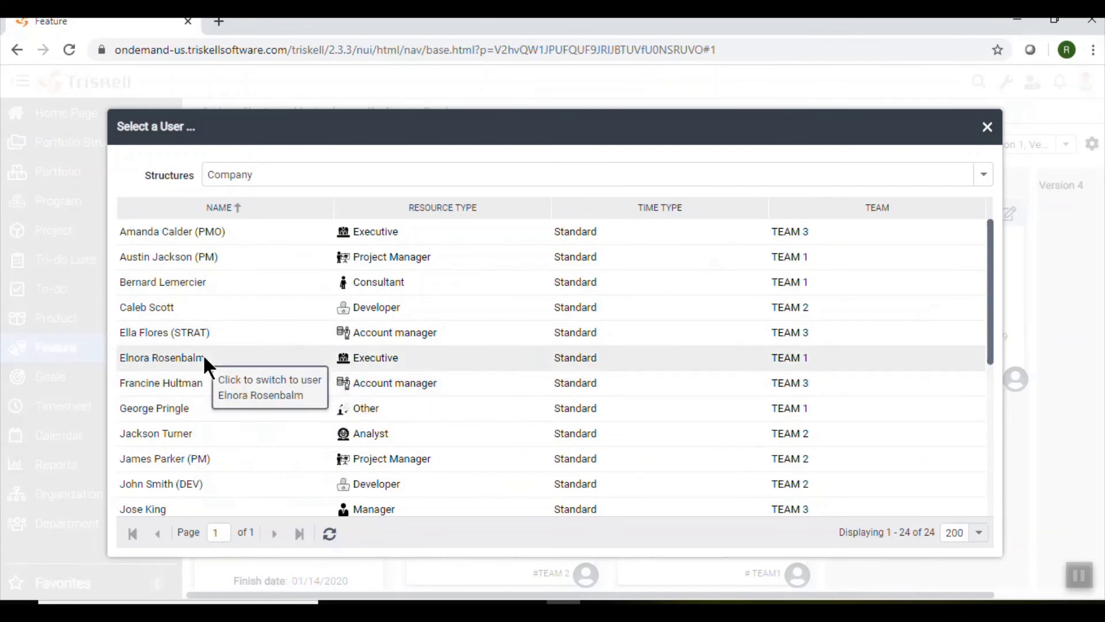
left_click(212, 334)
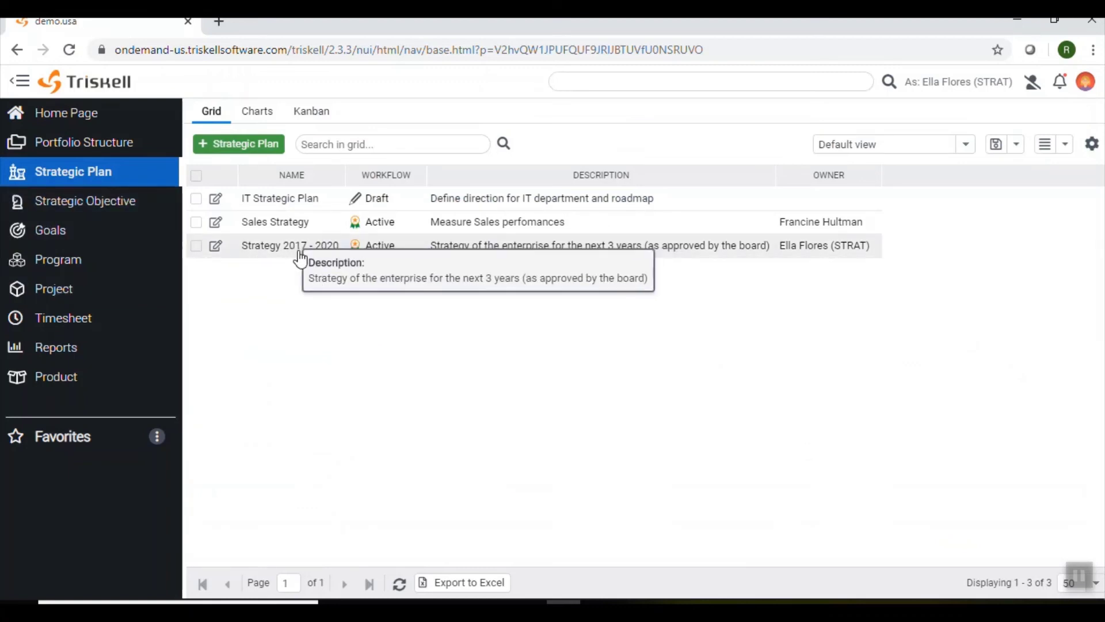
- Open the Strategy 2017 - 2020 plan and its F4. Reduce Operation Cost objective
left_click(337, 247)
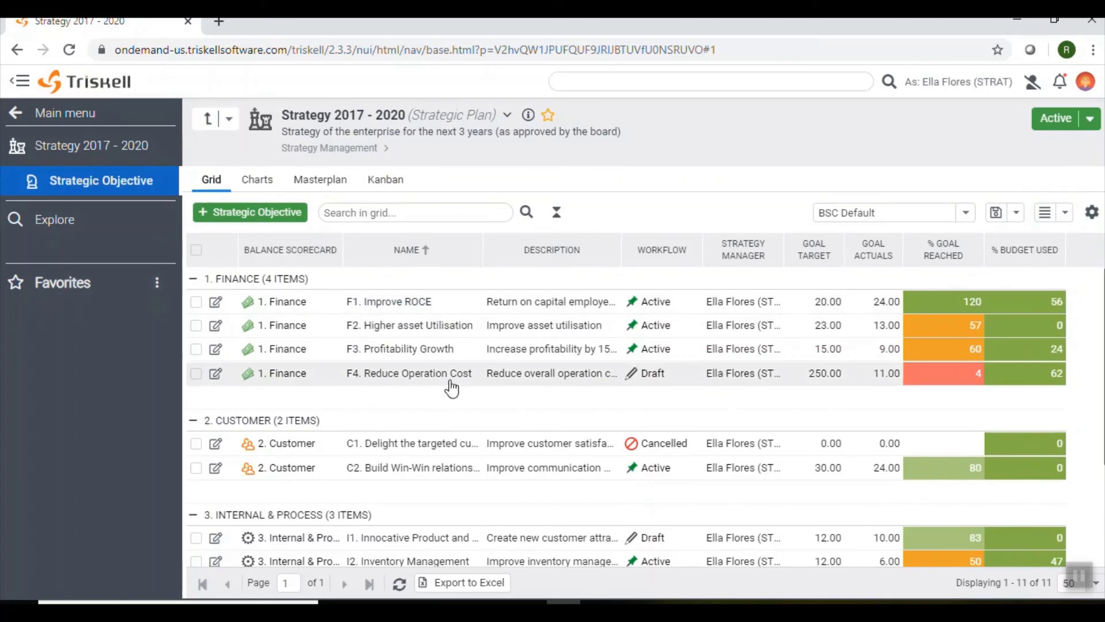
double_click(452, 381)
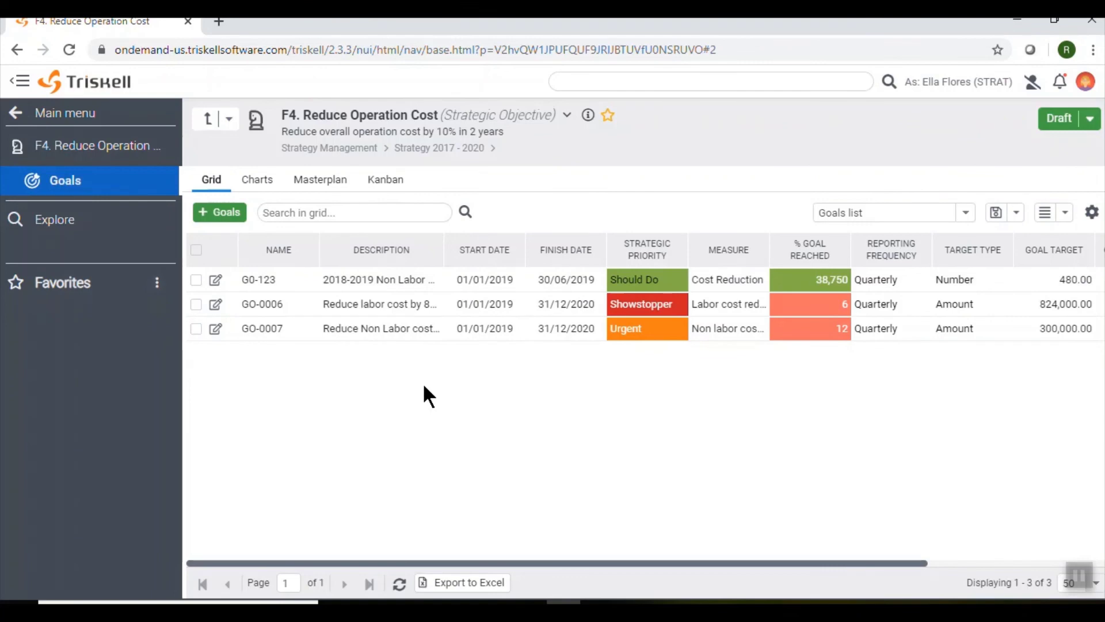
- Navigate up twice from the F4 objective to the Strategic Plan list
left_click(208, 122)
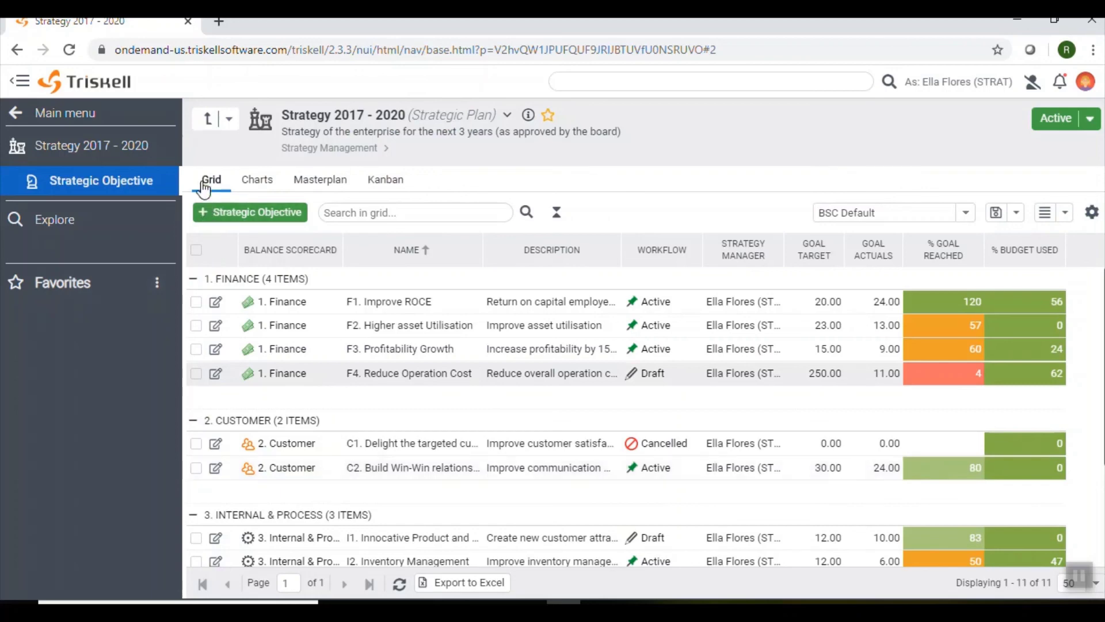
left_click(208, 122)
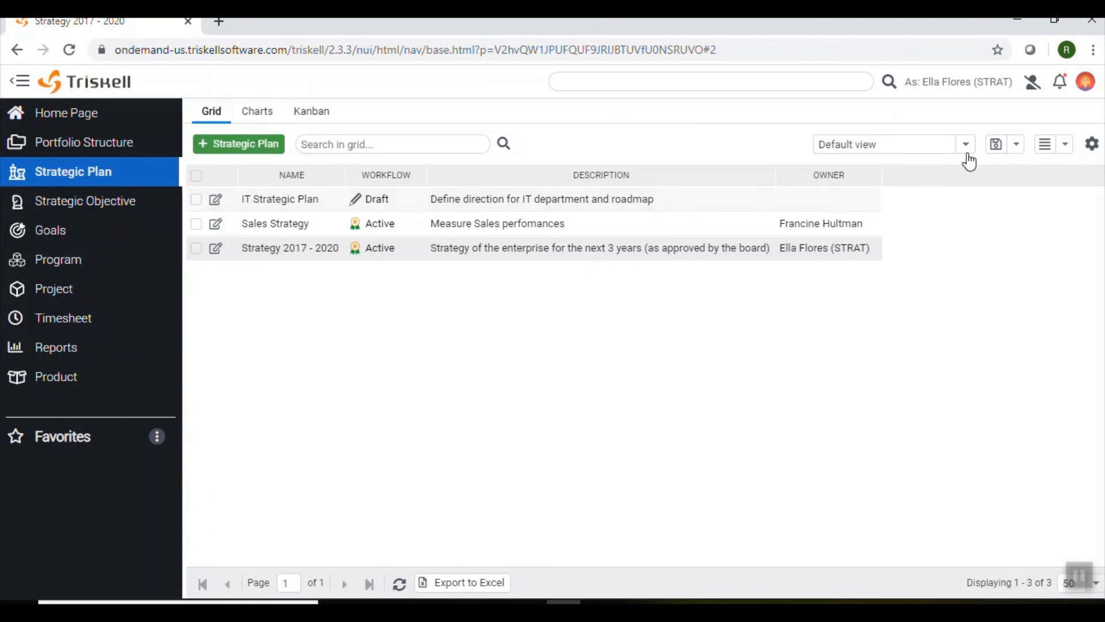
- Return from the superseded user to your own account
left_click(1031, 92)
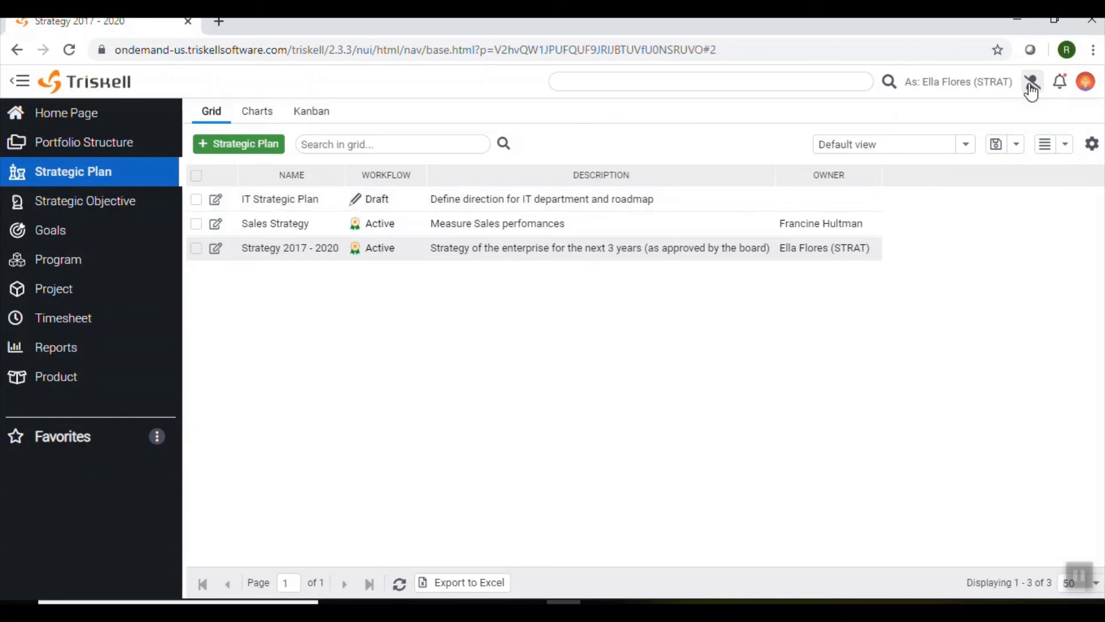